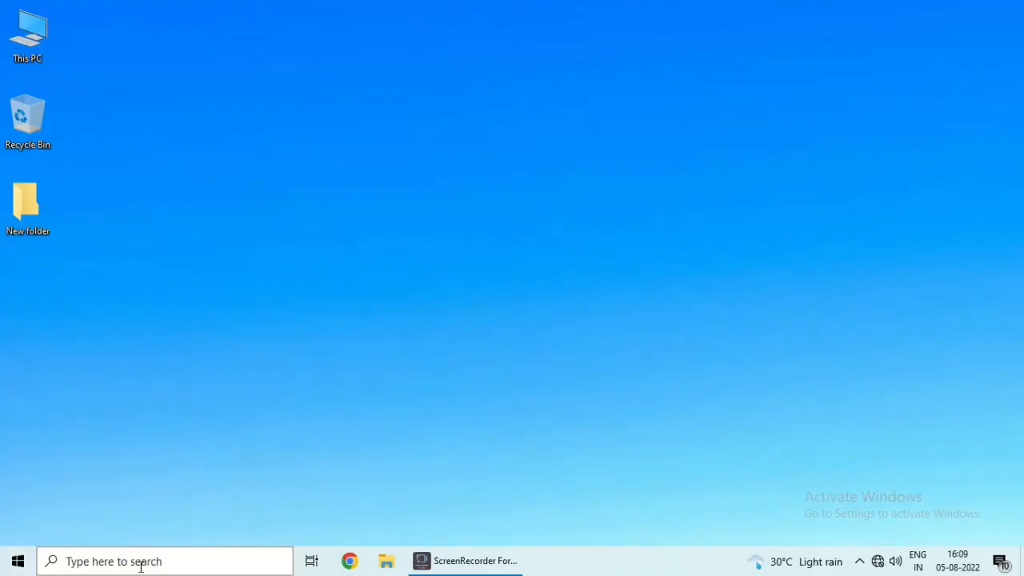
Search for 'word', launch Microsoft Word, and create a new blank document
click(160, 560)
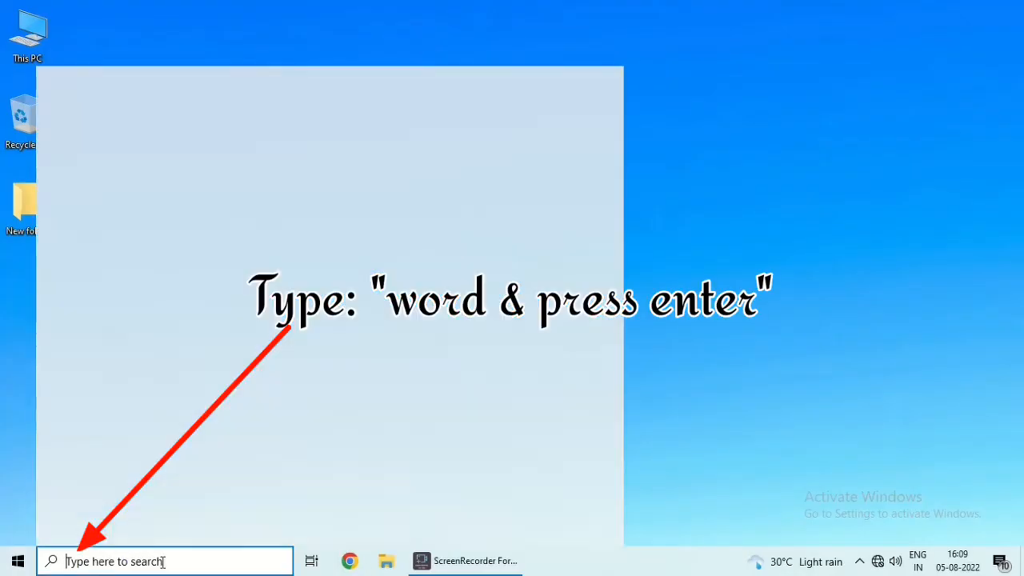
text(word)
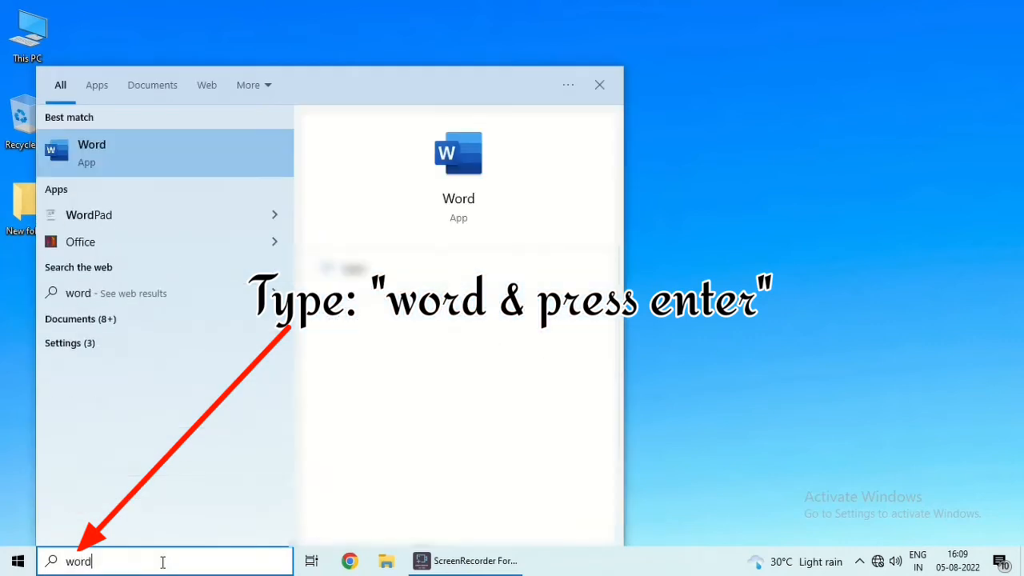
key(Return)
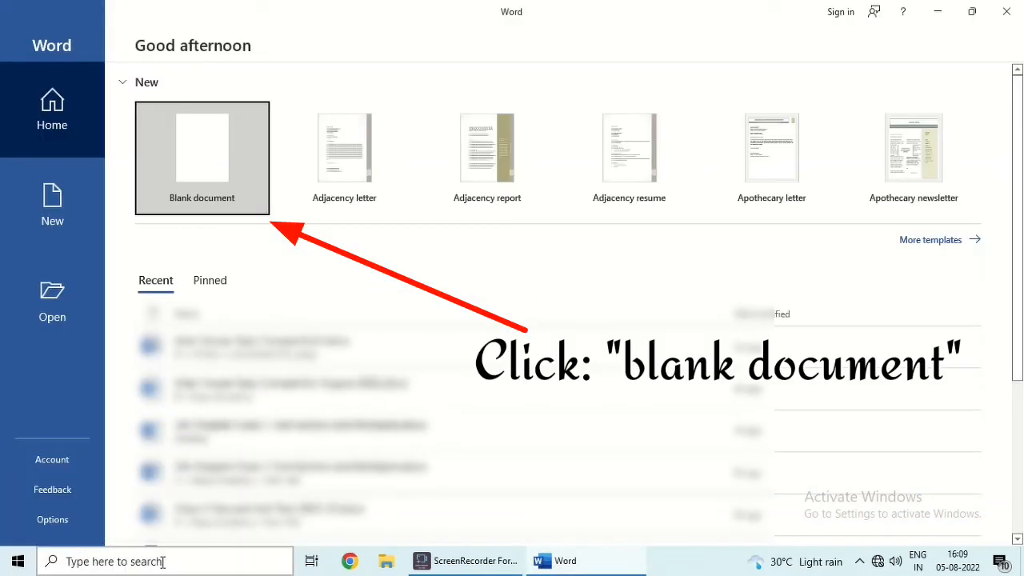
click(201, 152)
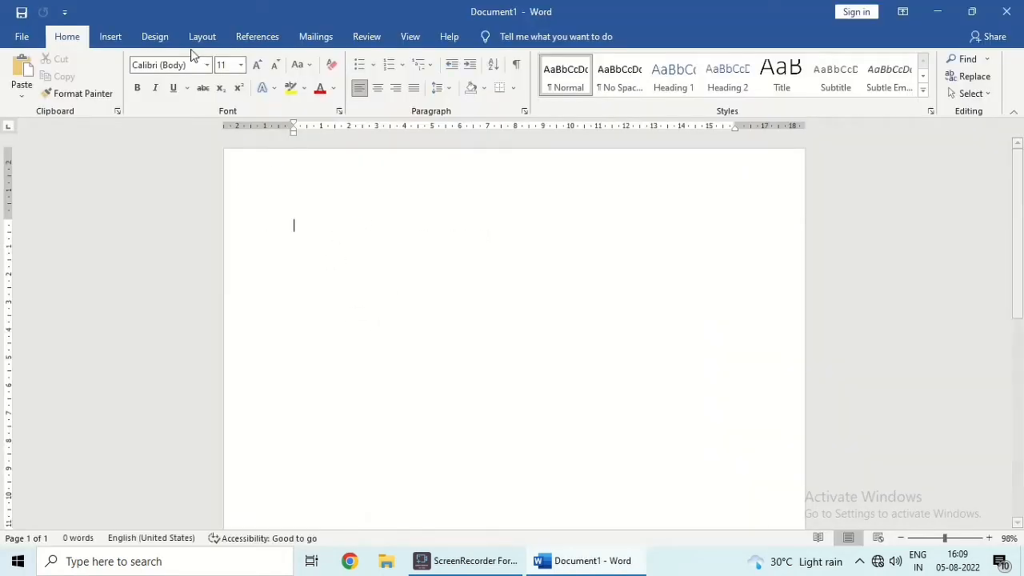
Set the top, bottom, left and right page margins to 1 in Page Setup
click(218, 36)
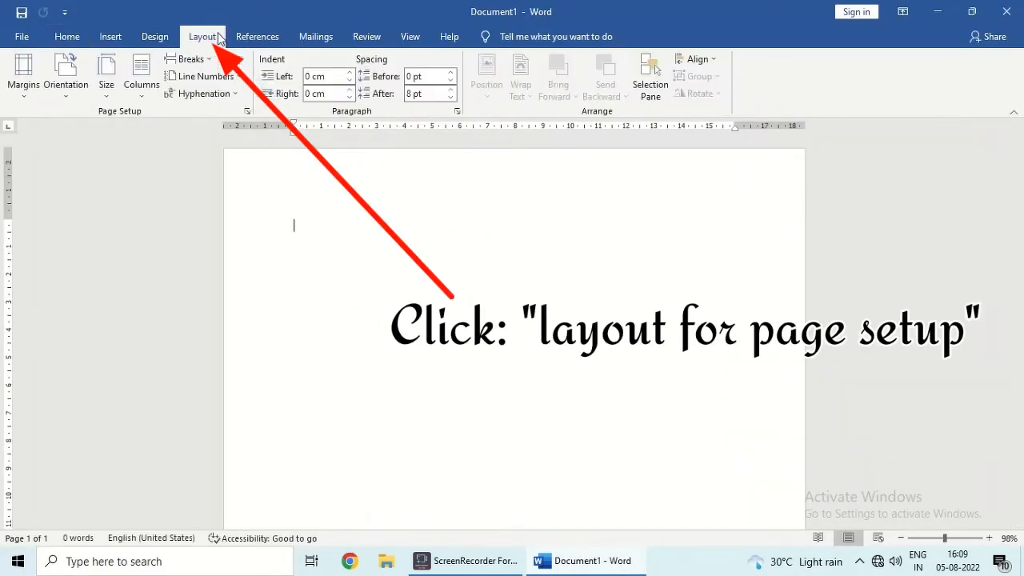
click(246, 111)
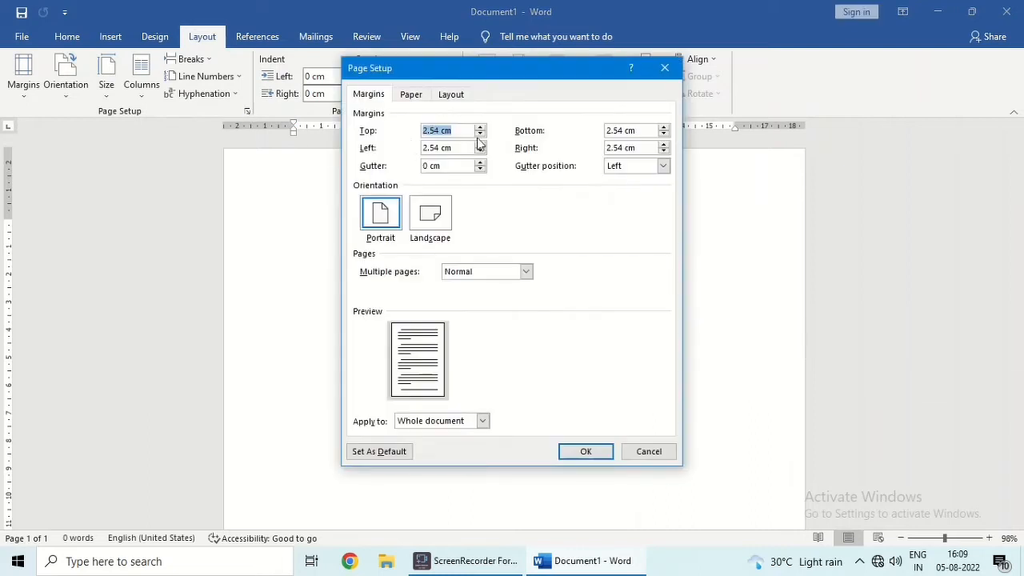
text(1)
key(Tab)
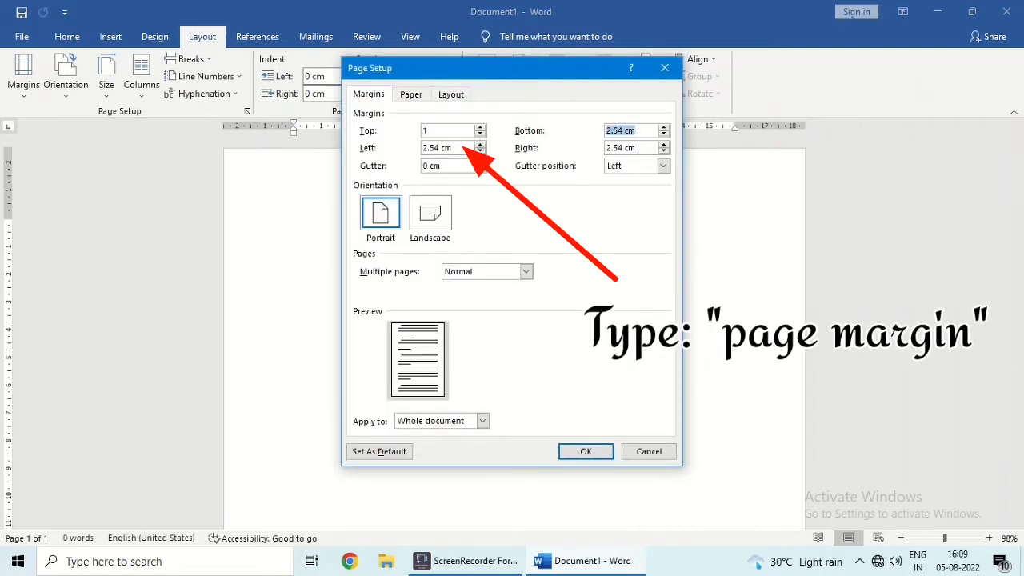
text(1)
key(Tab)
text(1)
key(Tab)
text(1)
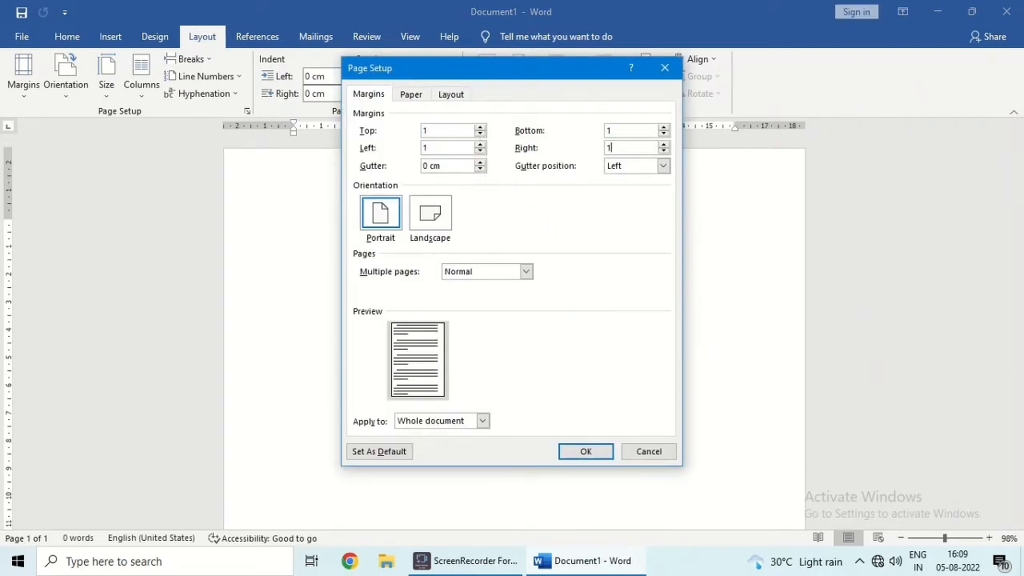
Keep A4 paper size and portrait orientation, then apply the page setup
click(380, 214)
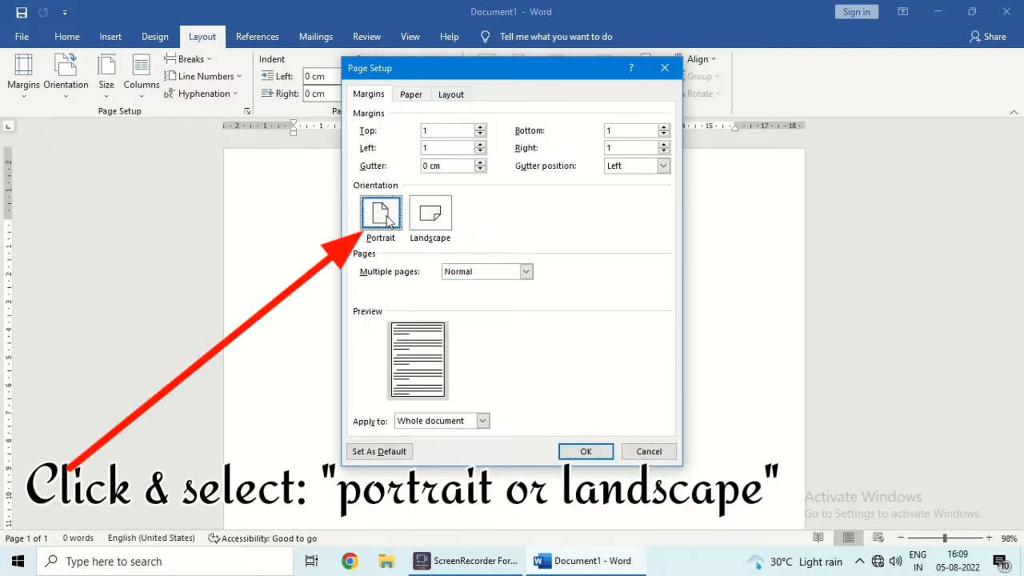
click(424, 240)
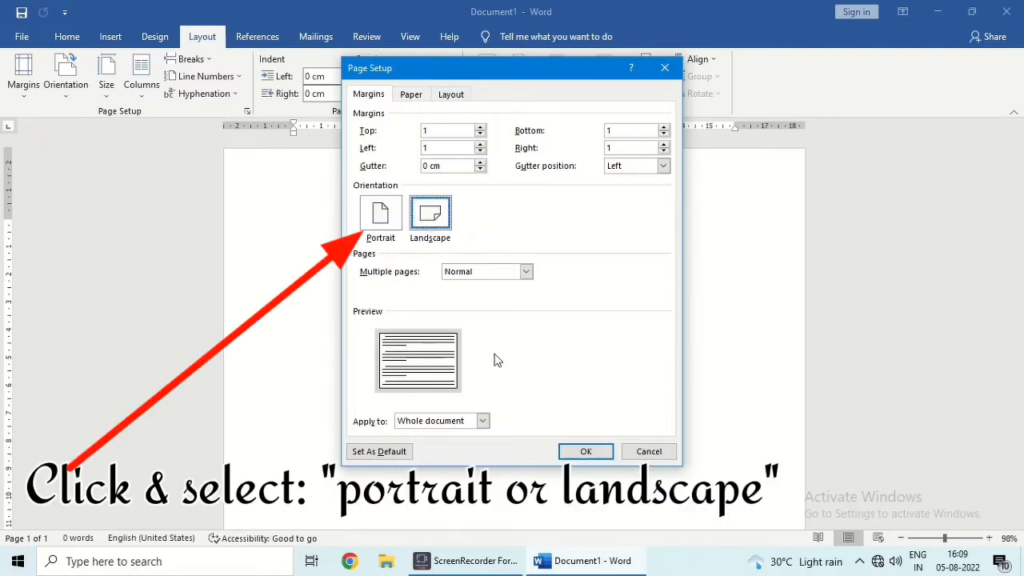
click(411, 94)
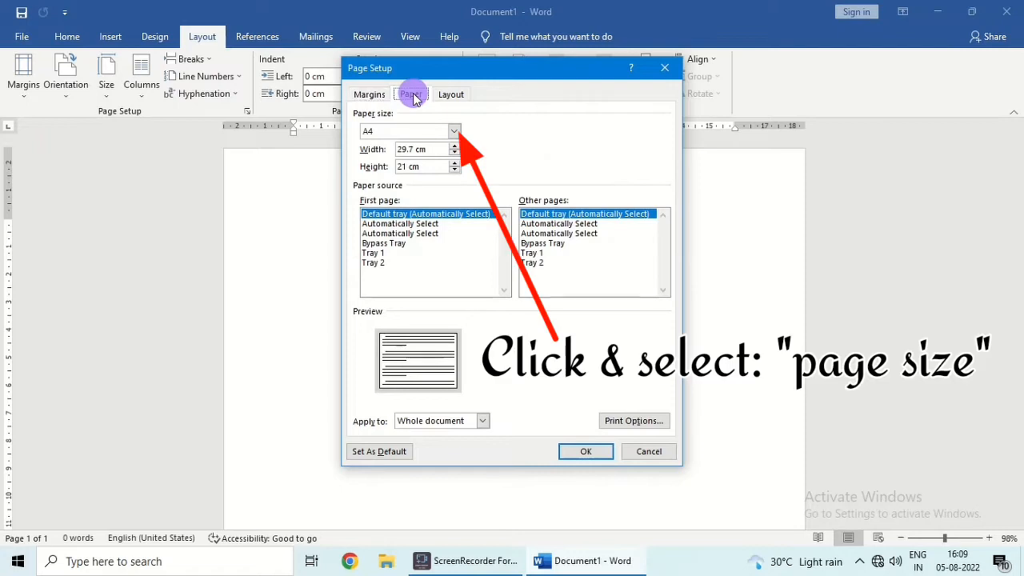
click(453, 131)
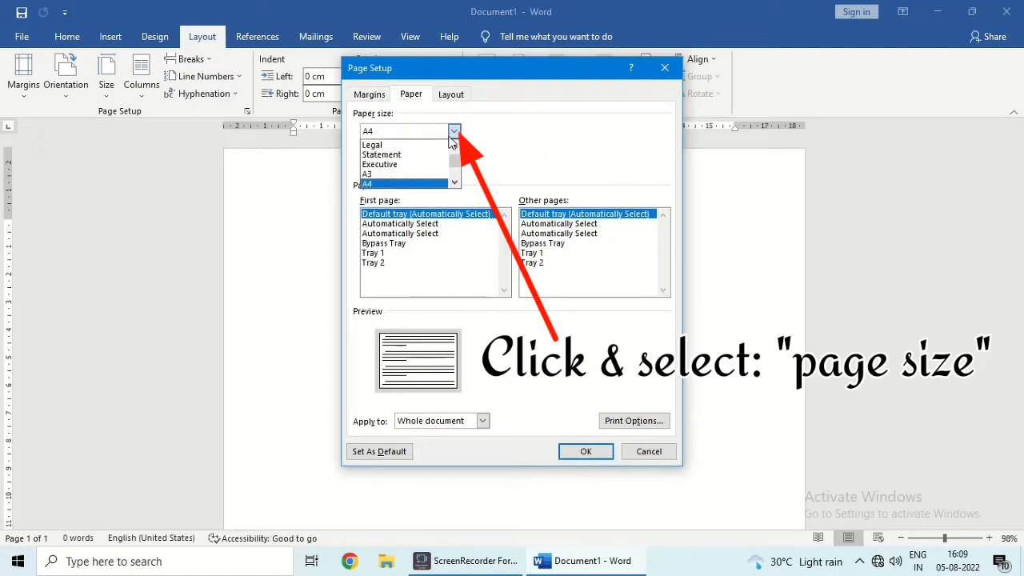
click(413, 183)
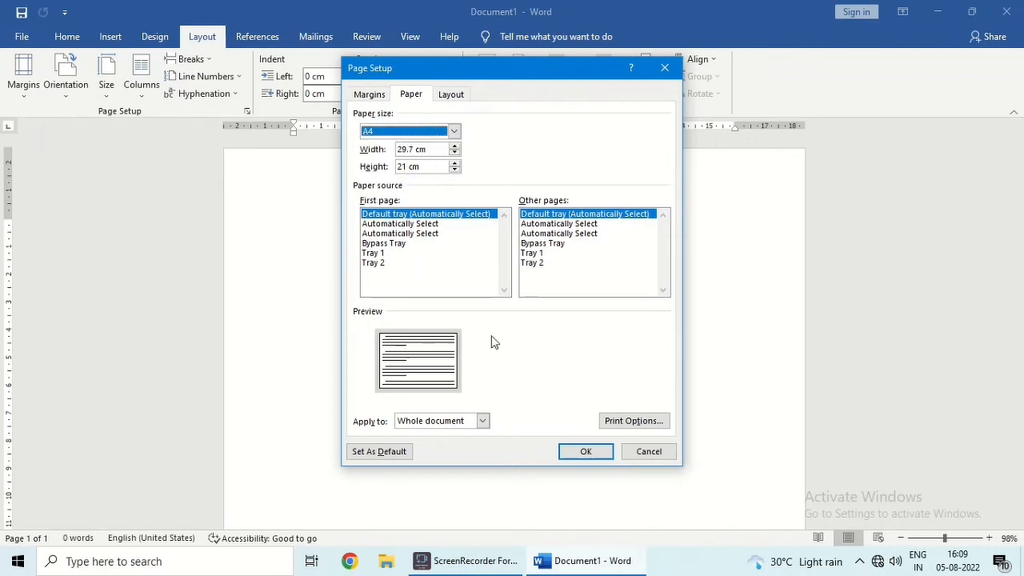
click(374, 94)
click(392, 216)
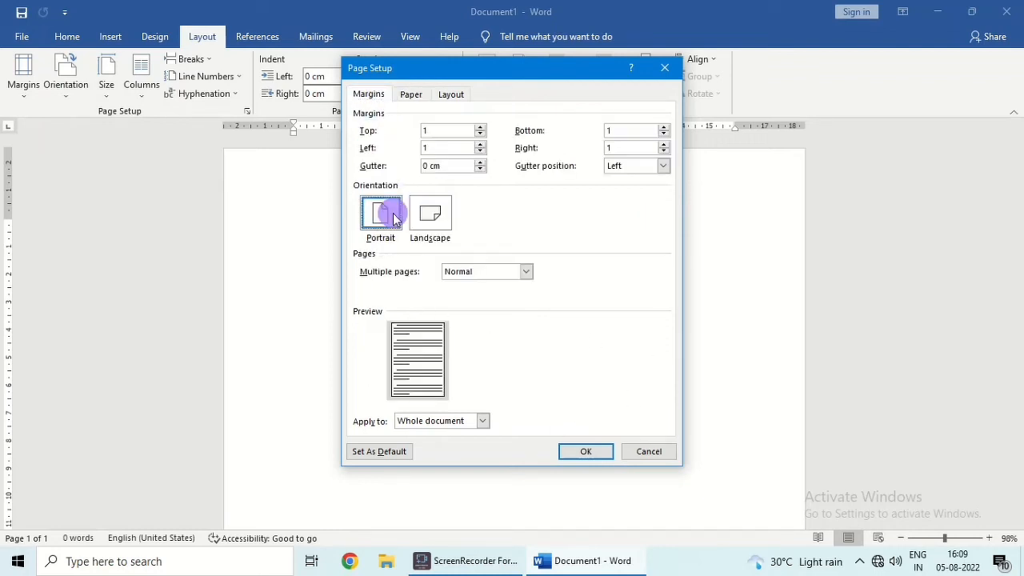
click(587, 453)
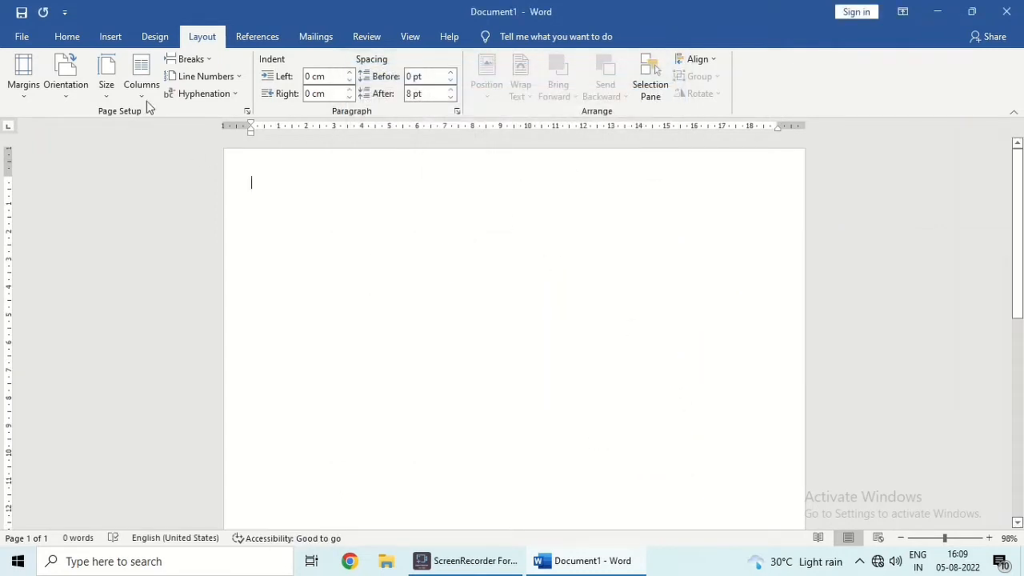
Type the letter 'Dear Tashi Delek,', a wellbeing line, 'Sincerely yours' and the sender's name, then select it all
click(68, 36)
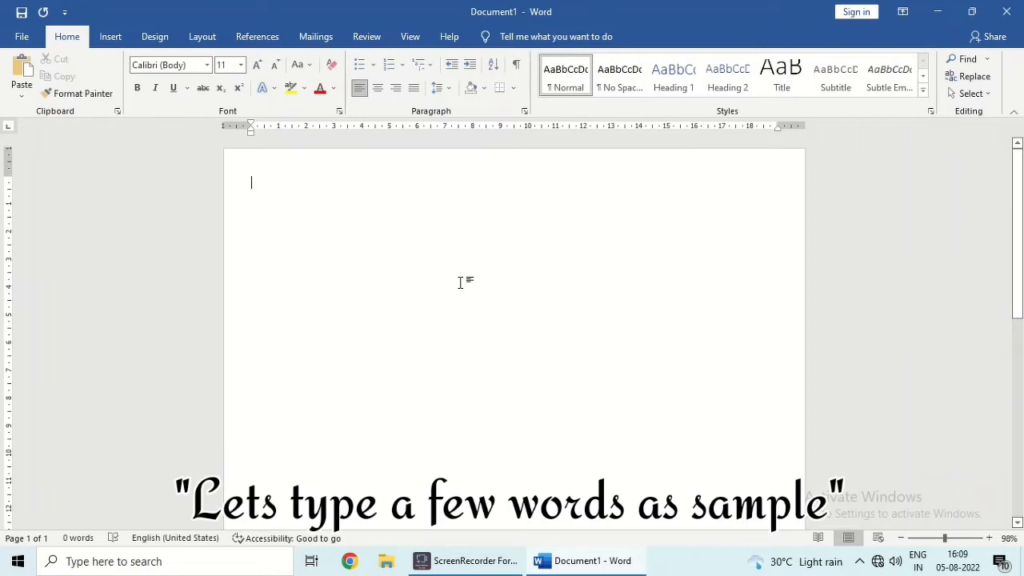
text(Dear)
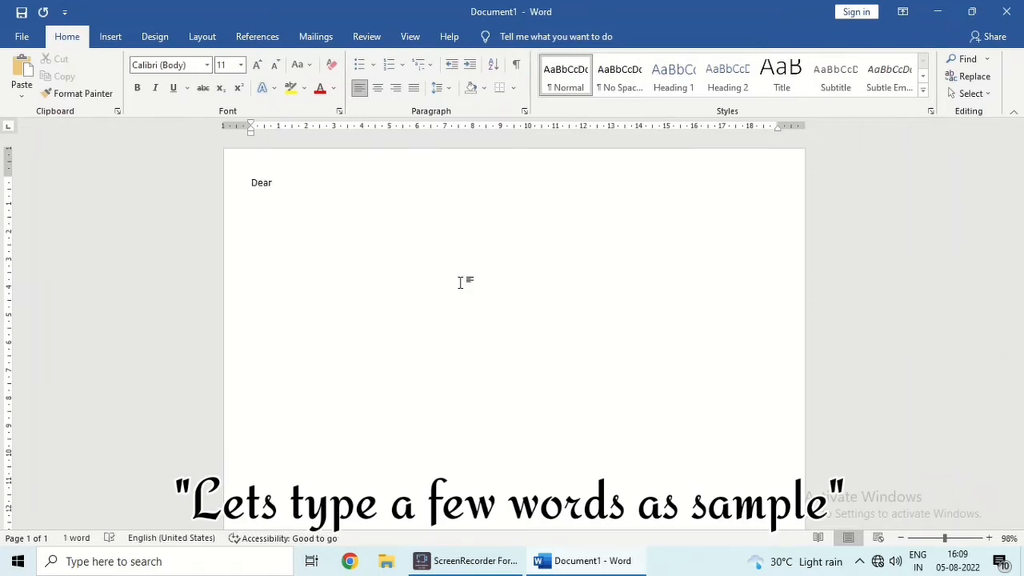
text( Tashi Delek,)
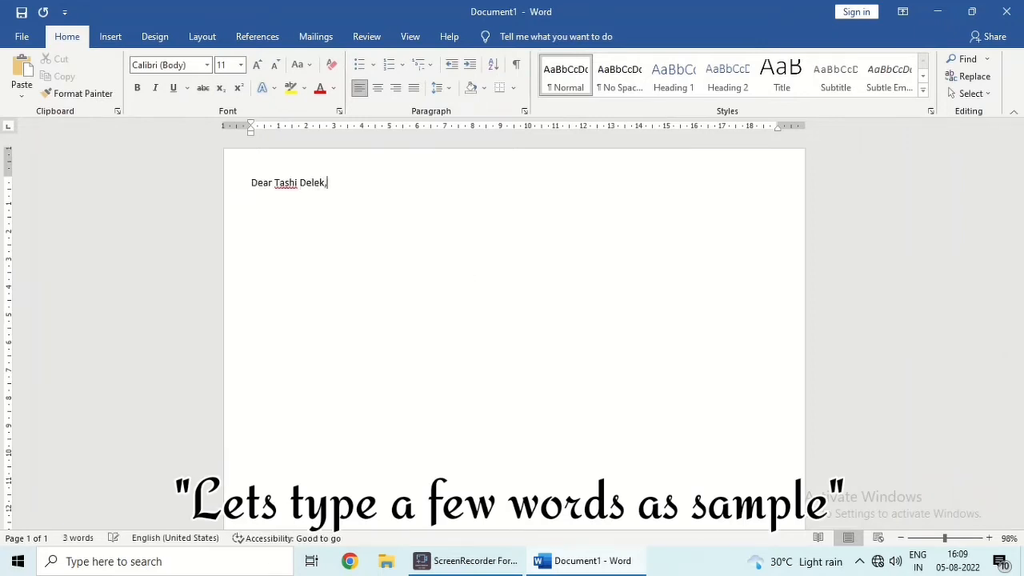
key(Return)
text(How are you? I hope you)
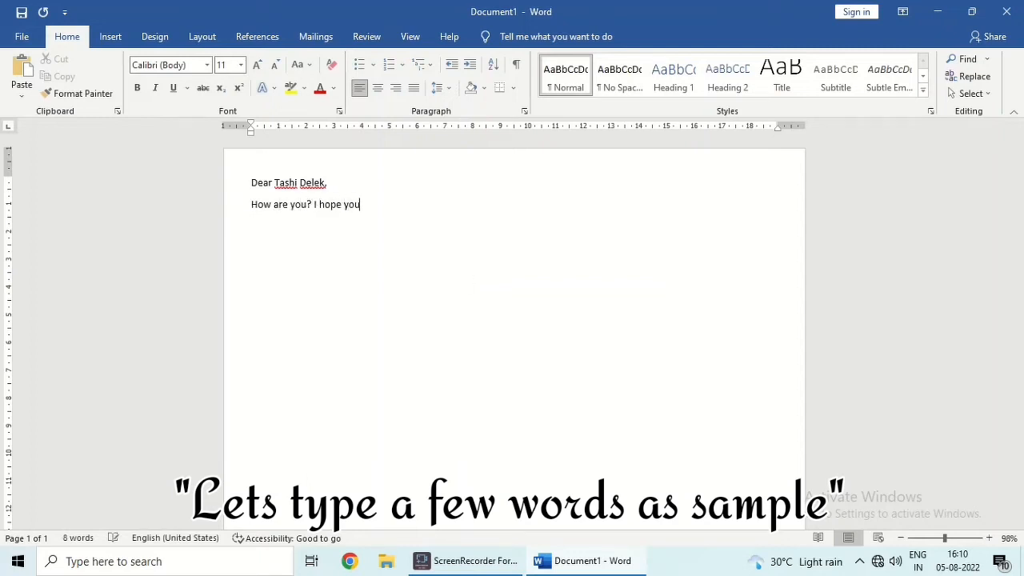
text( are keeping fit and fine.)
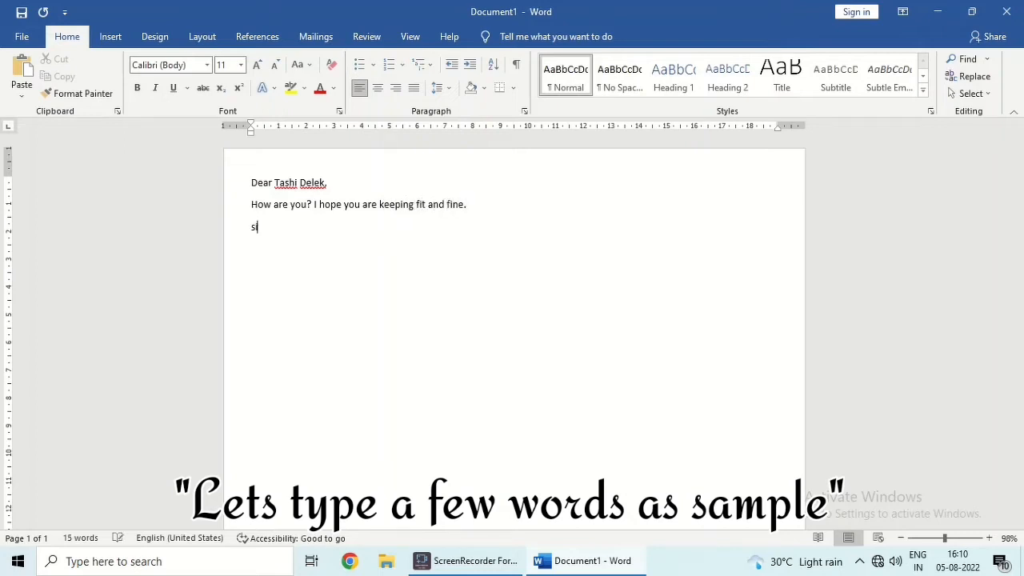
text(ely yours )
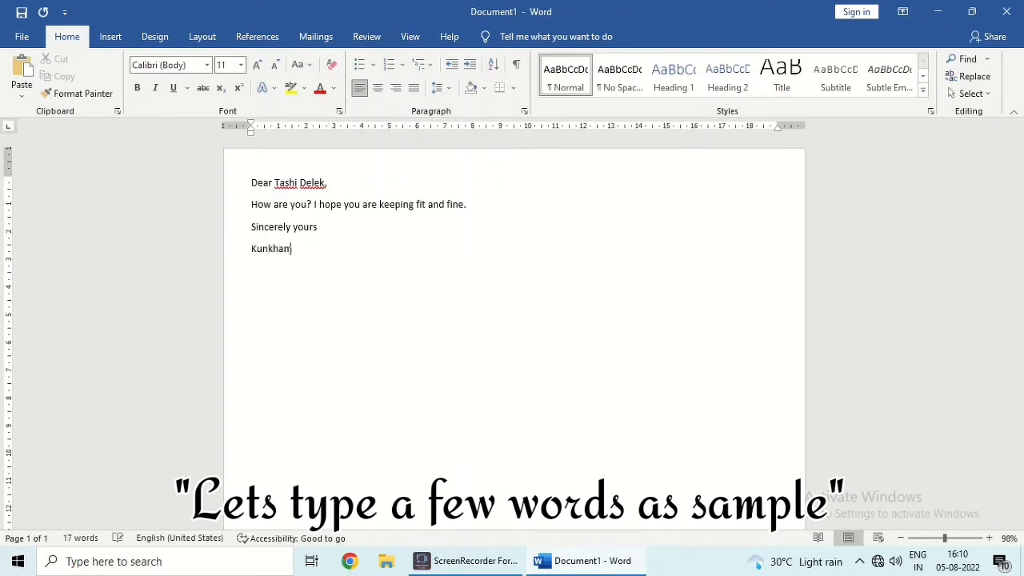
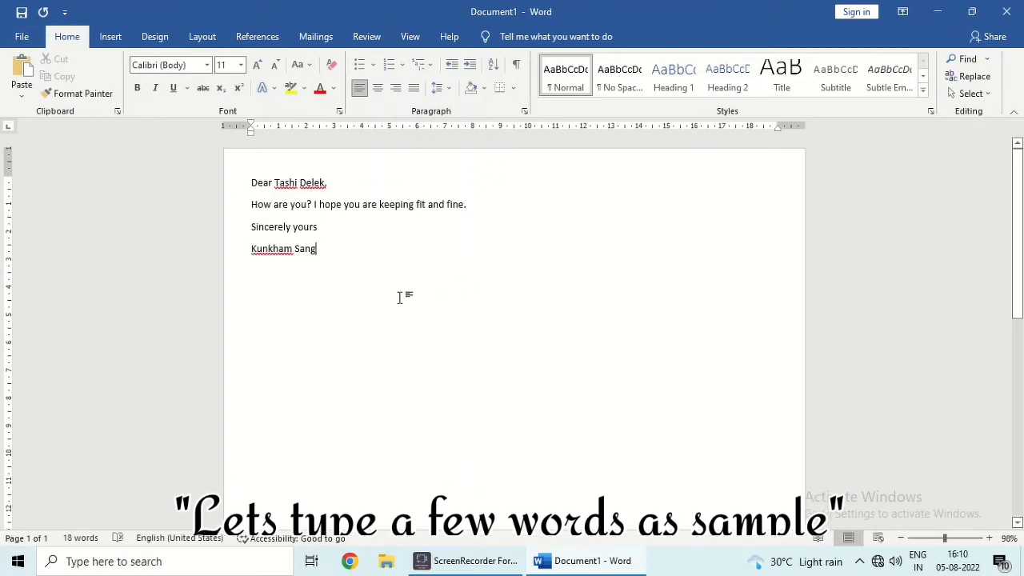
key(ctrl+a)
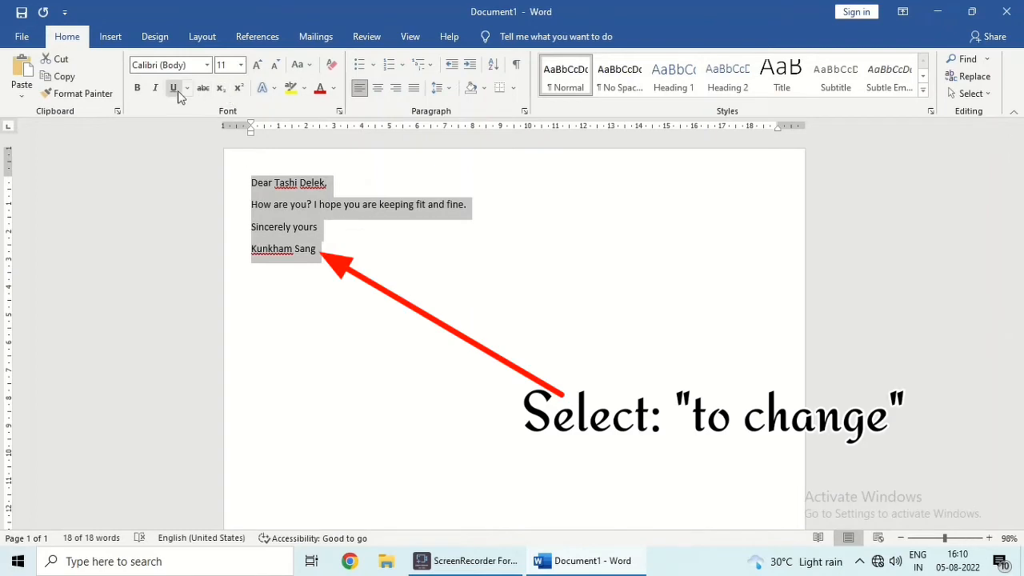
click(136, 88)
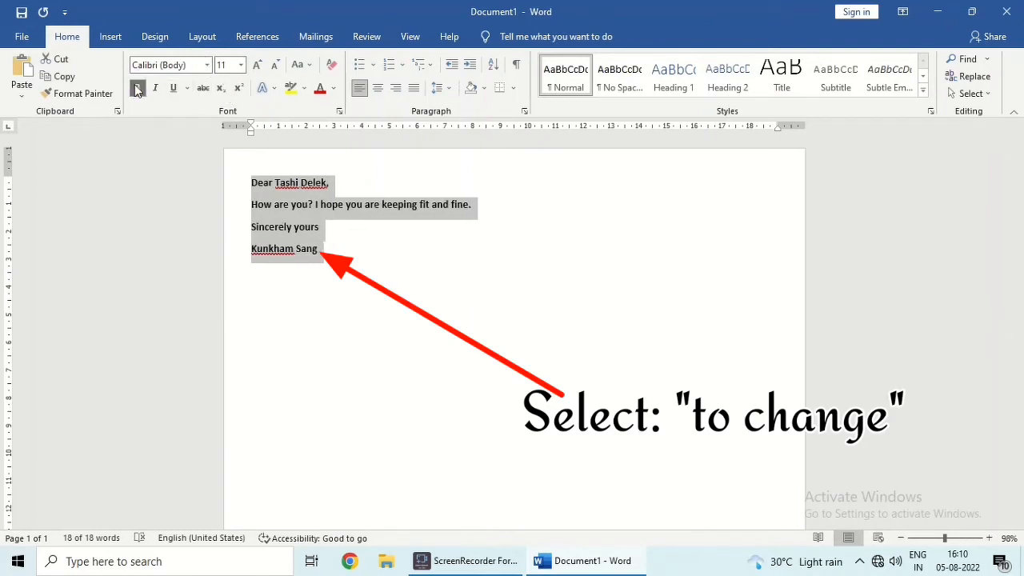
click(156, 90)
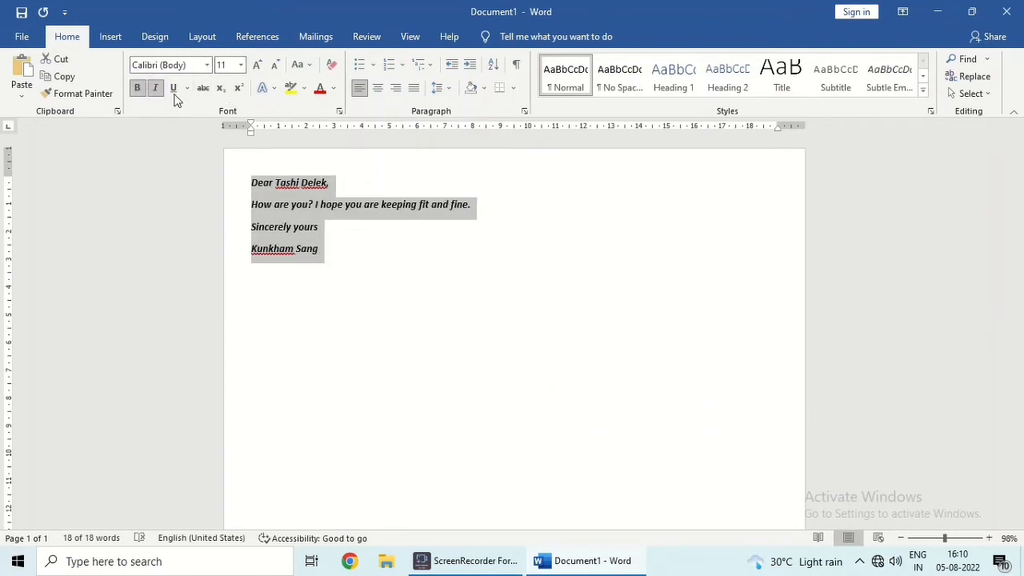
click(174, 90)
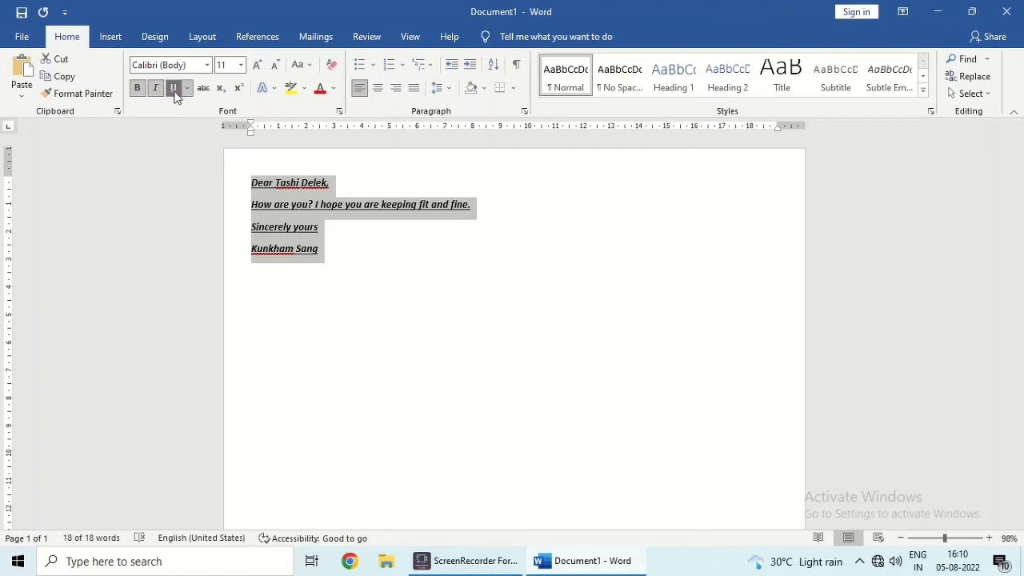
click(333, 87)
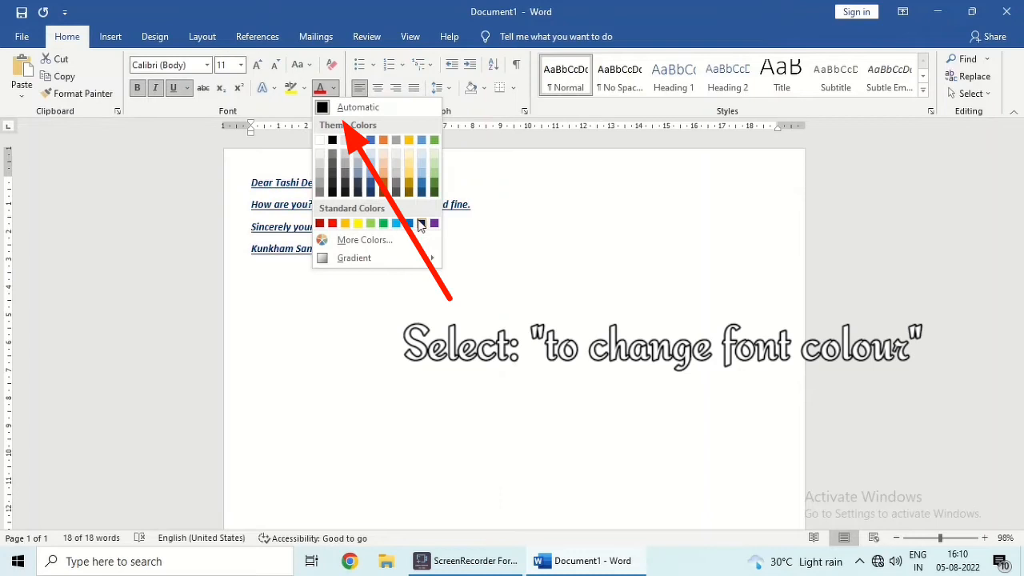
click(304, 90)
click(518, 155)
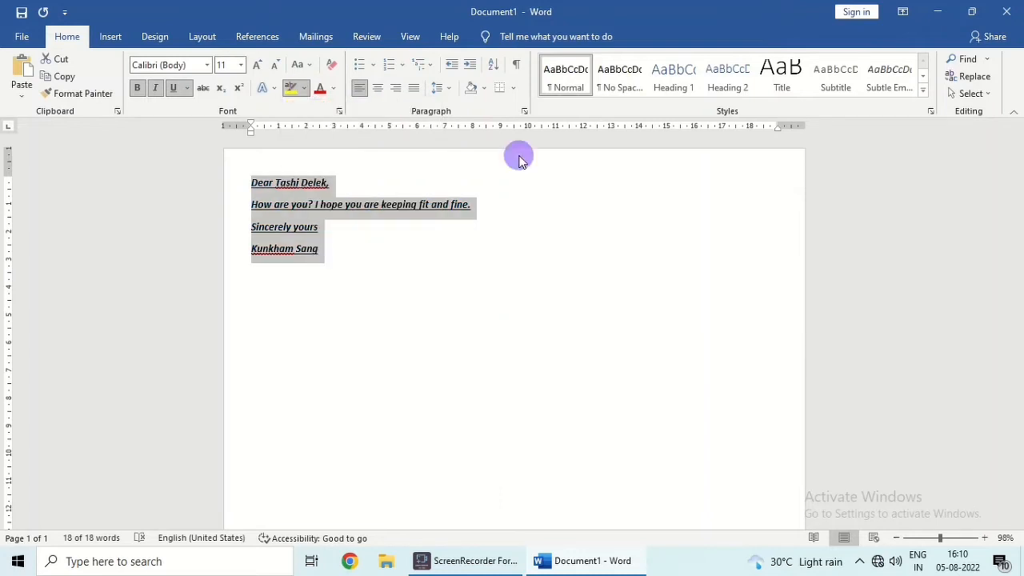
Set the letter text to size 25, then grow it to 48 pt
click(209, 66)
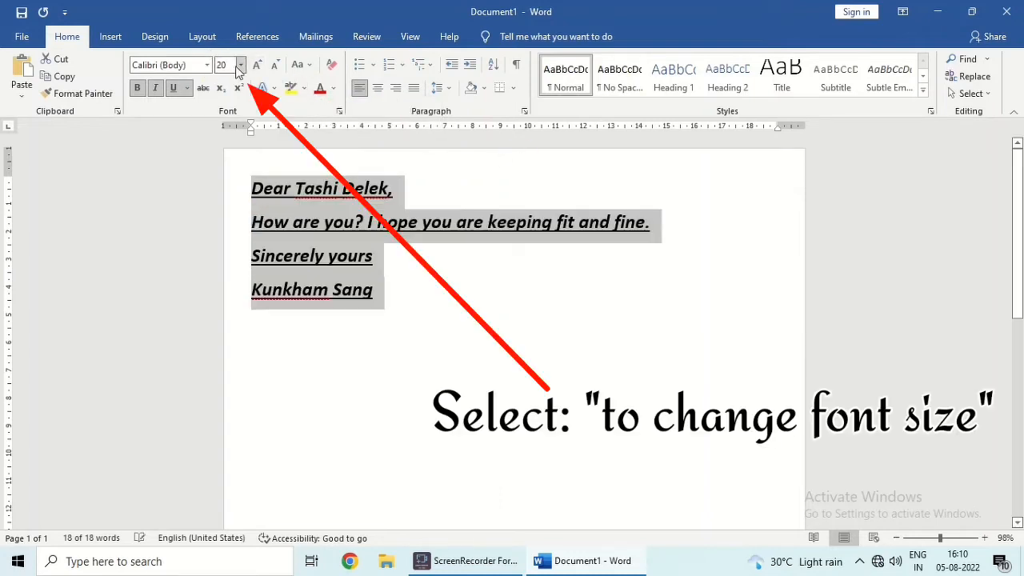
click(232, 66)
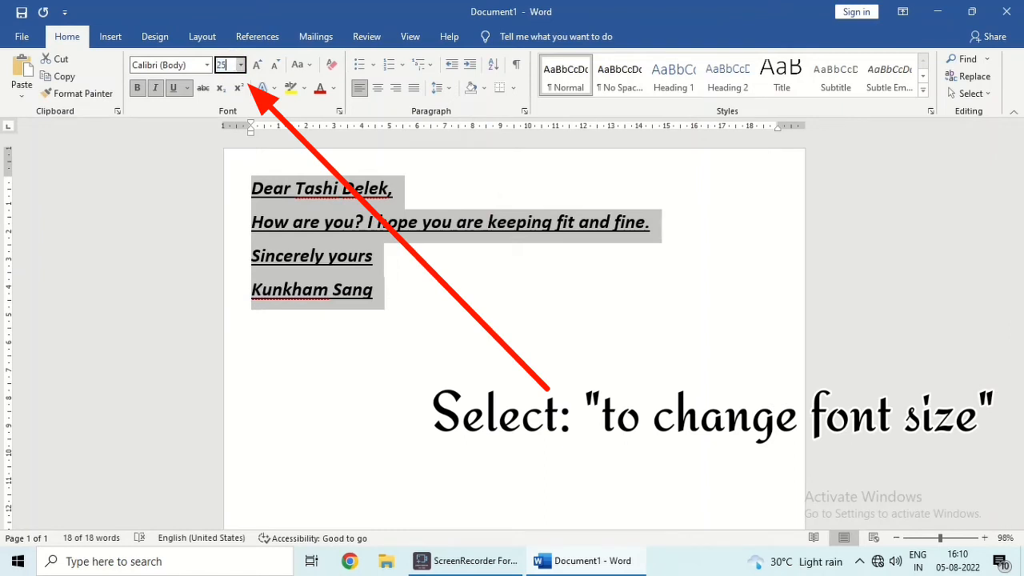
key(Return)
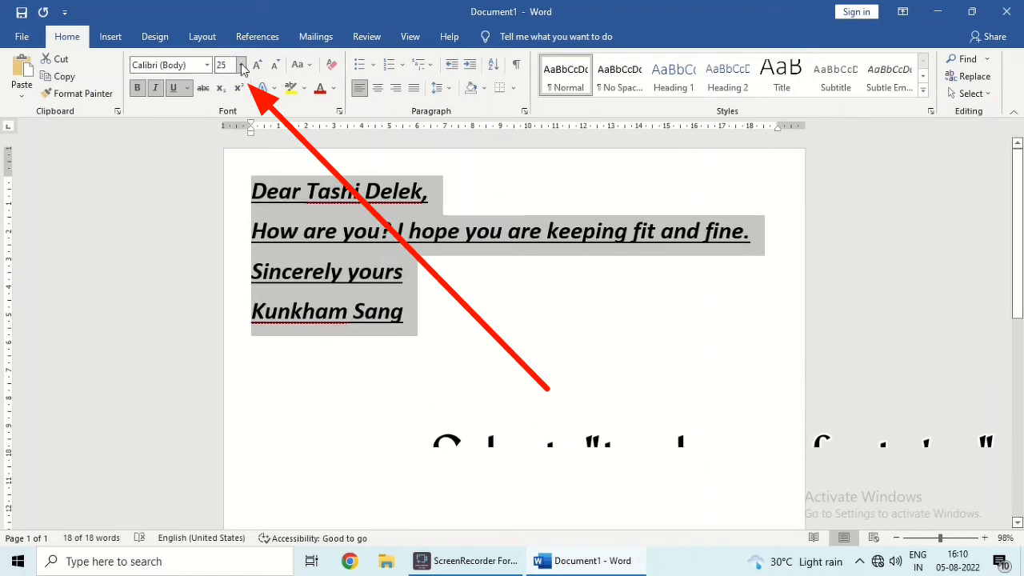
click(258, 68)
click(258, 68)
click(258, 68)
click(258, 68)
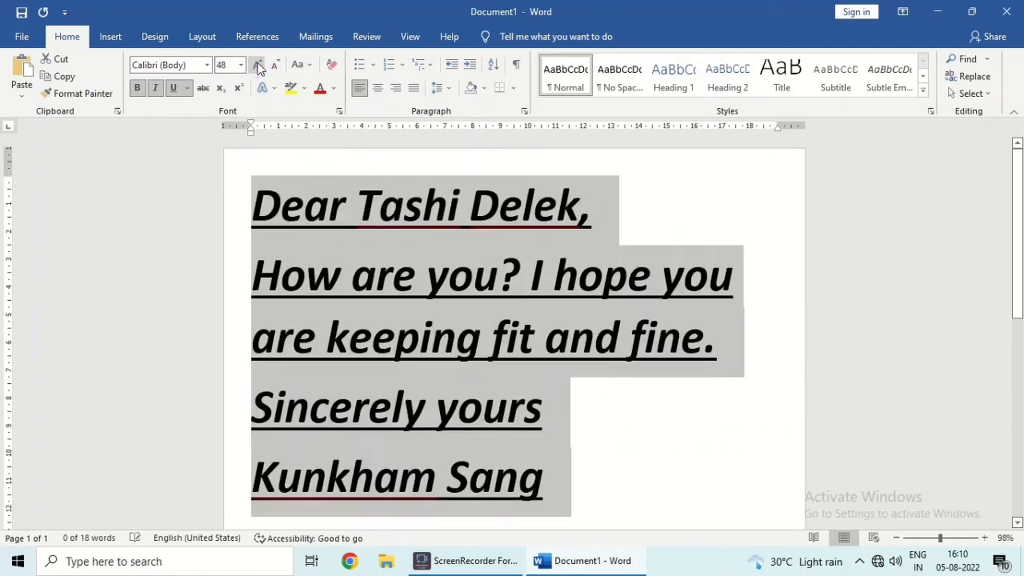
Preview the font list without changing the font, then delete all the letter text
click(207, 65)
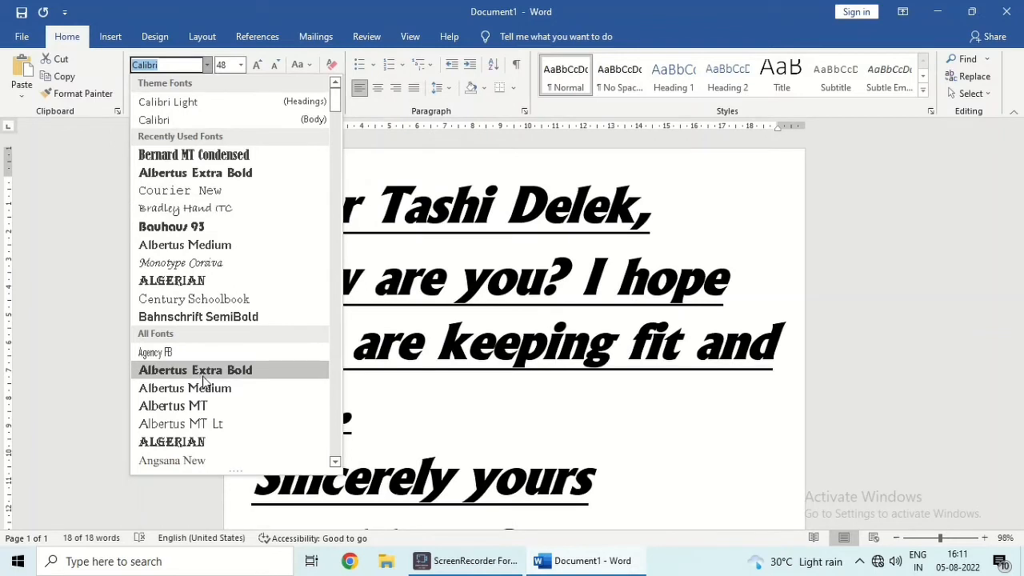
key(Escape)
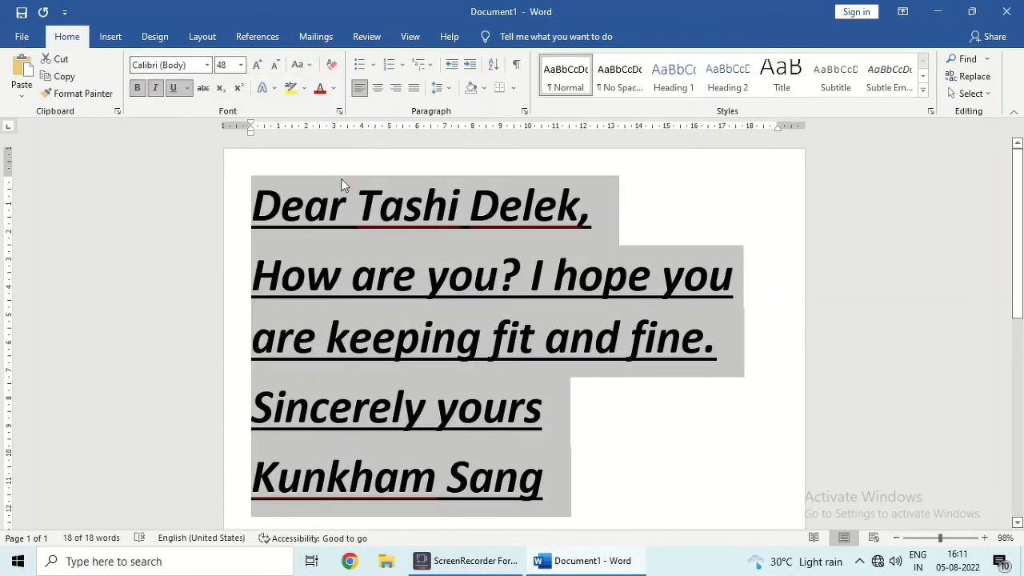
key(Delete)
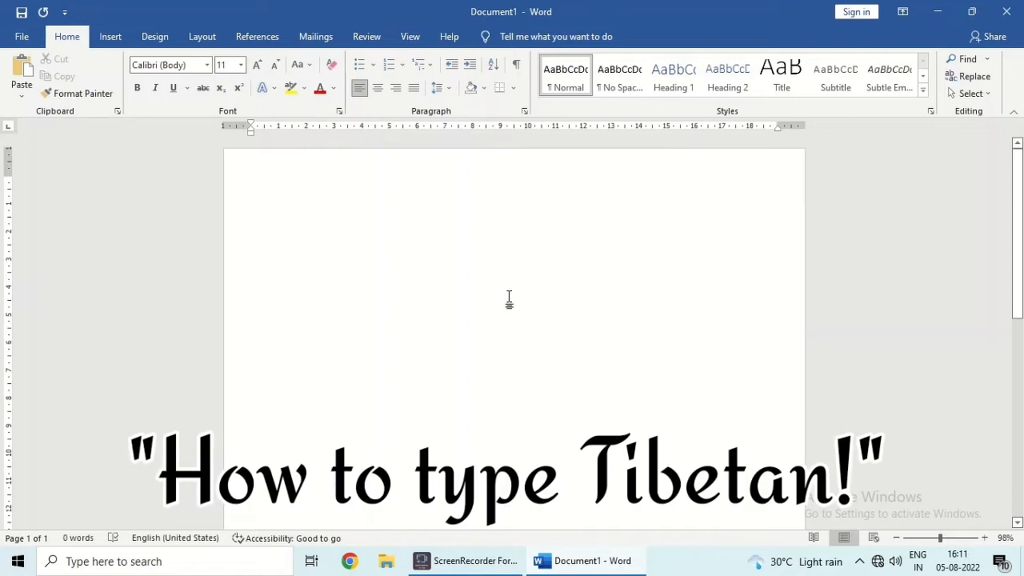
Grow the empty paragraph's font size to 90
key(ctrl+a)
click(257, 65)
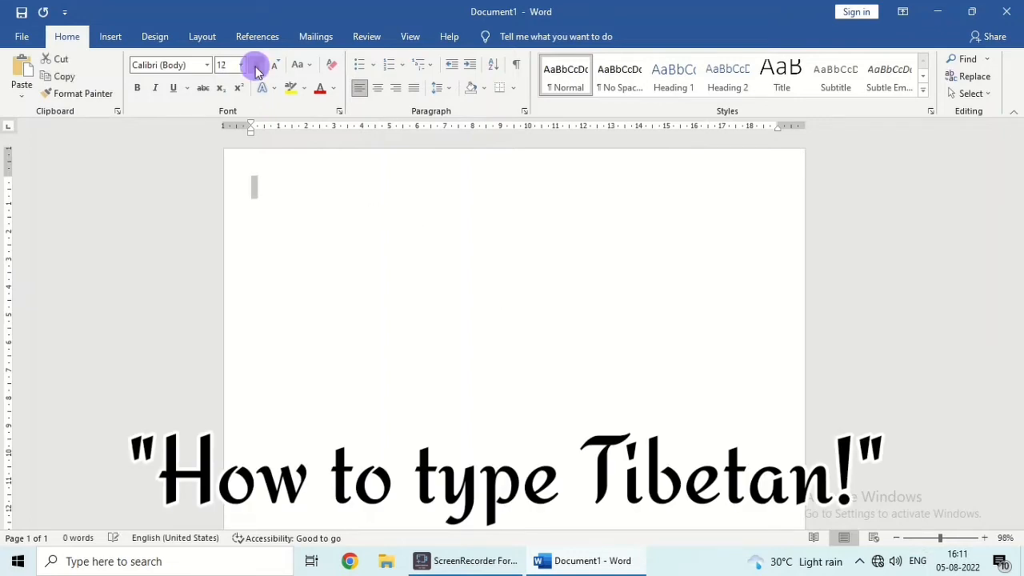
click(257, 65)
click(257, 64)
click(256, 65)
Start typing the Tibetan word བོད་ལྗོངས, removing a mistyped letter
click(366, 217)
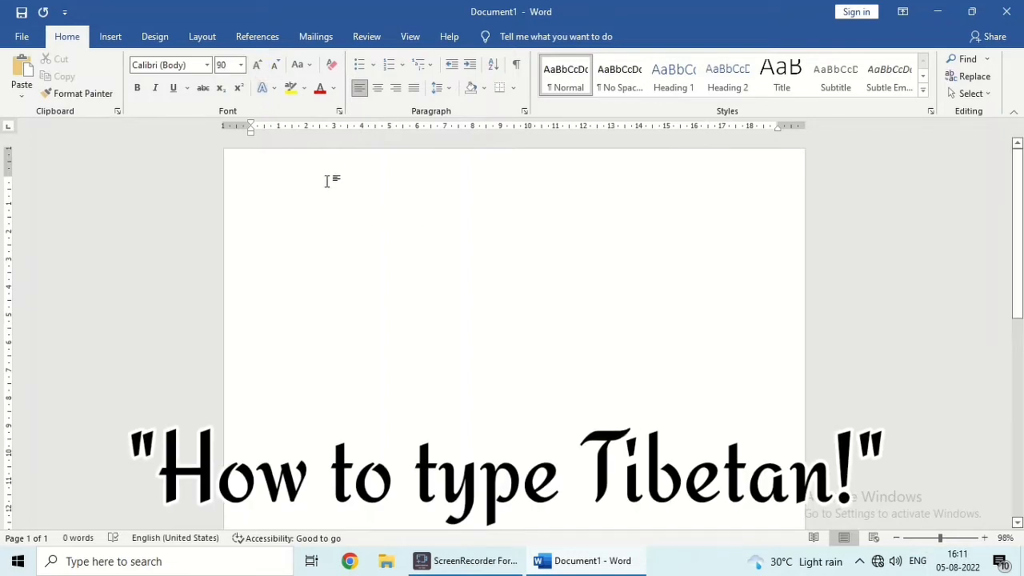
text(བོད་ལ)
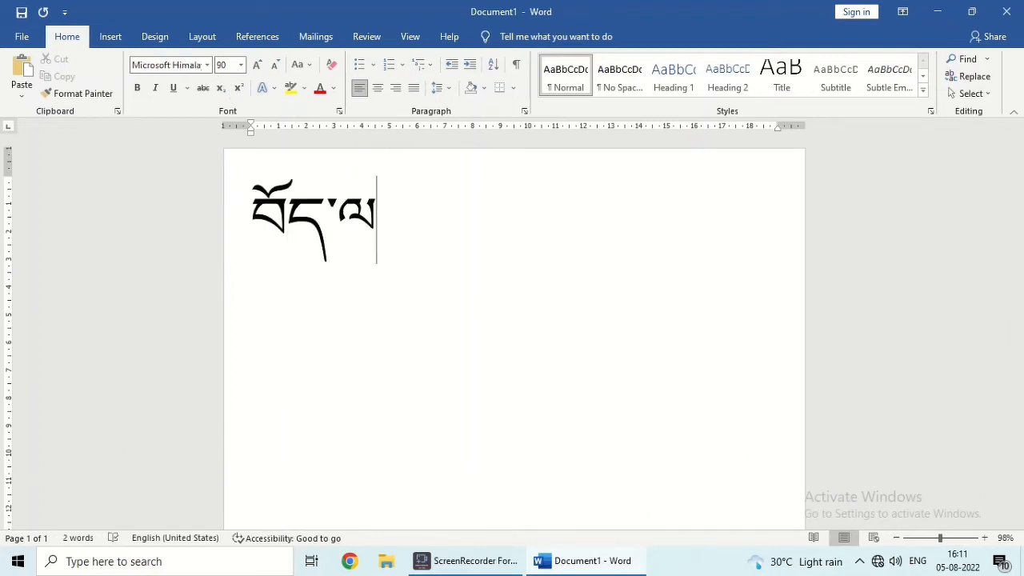
text(ྗོངས)
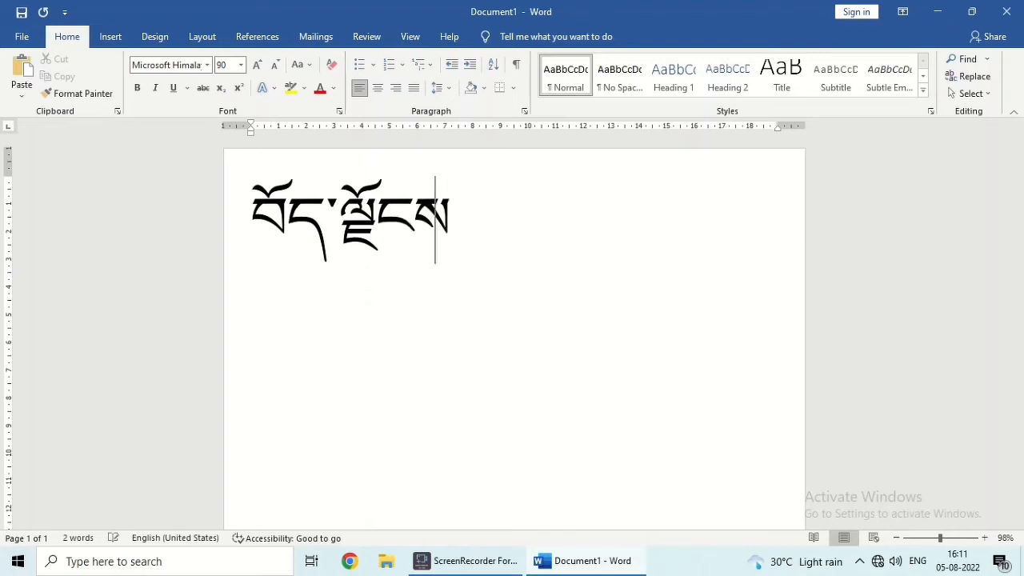
Finish the word with ངས།། and centre the Tibetan text
text(།།)
key(ctrl+a)
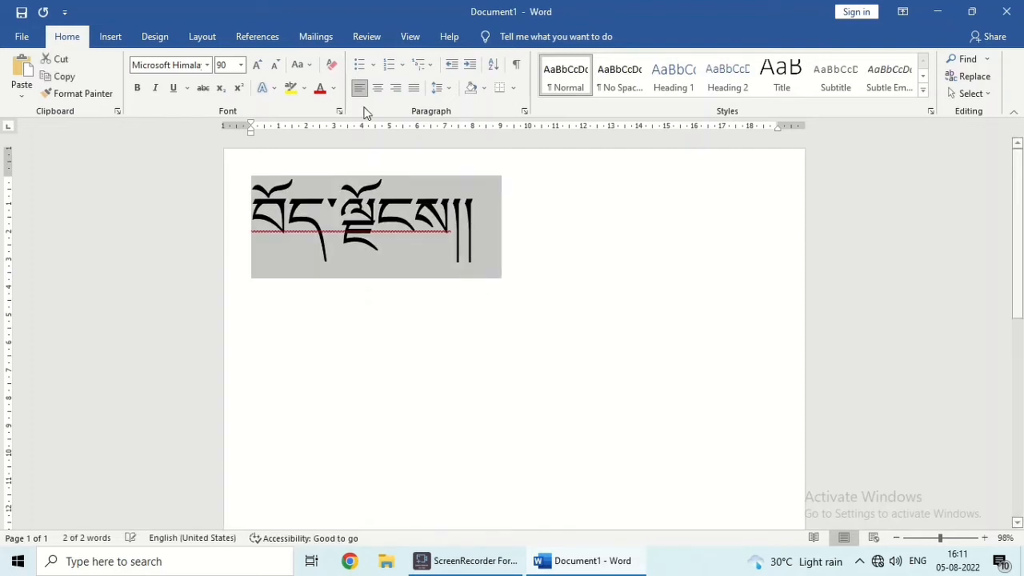
click(377, 88)
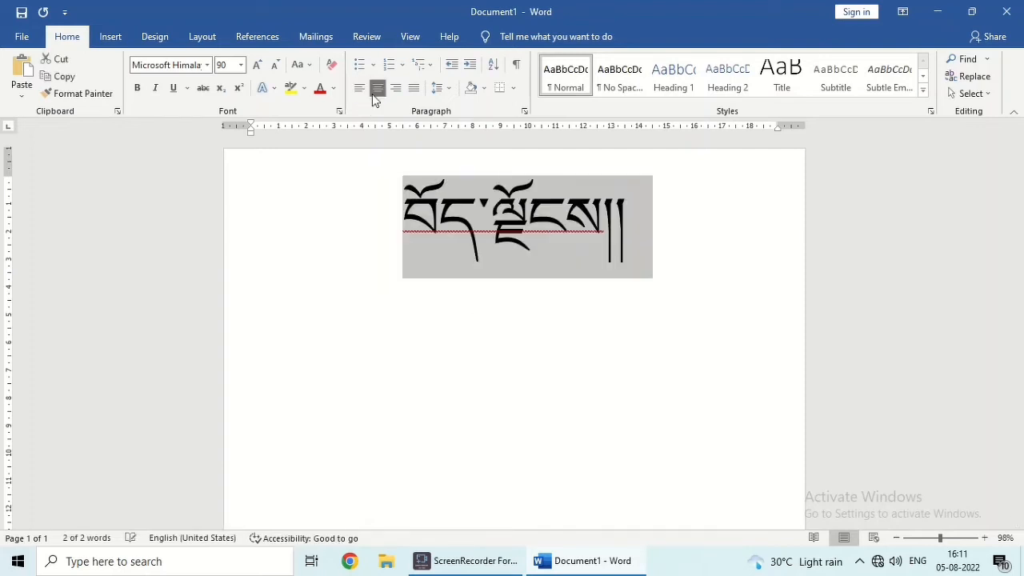
Scroll through the font list to compare the available Tibetan fonts
click(207, 65)
scroll(249, 369, down, 5)
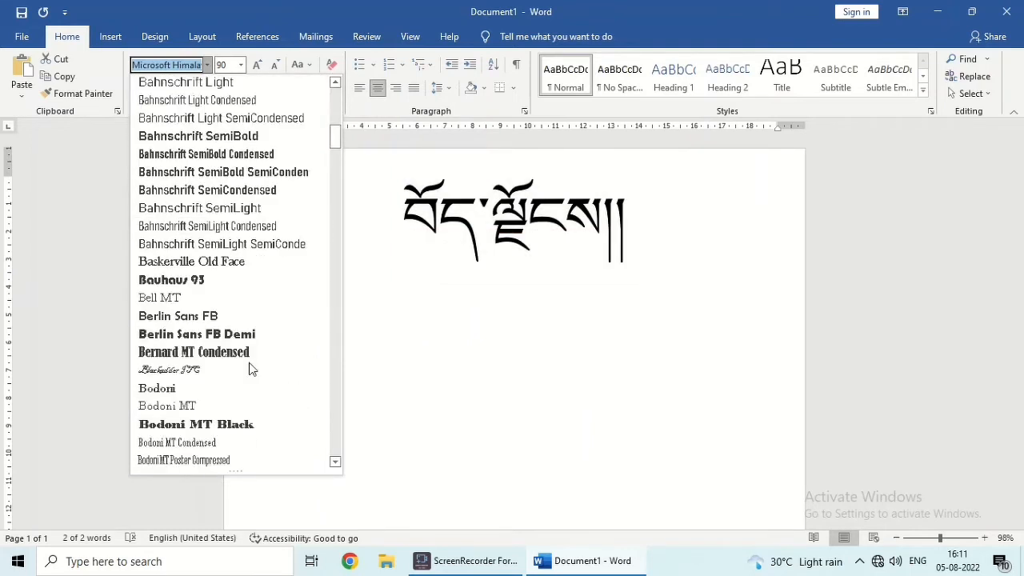
scroll(249, 364, down, 20)
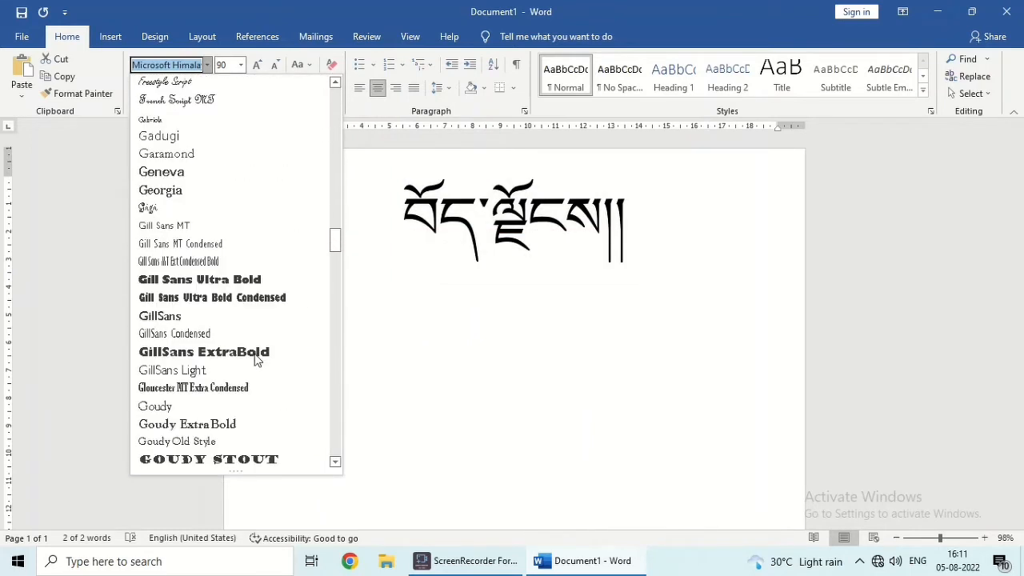
scroll(255, 358, down, 20)
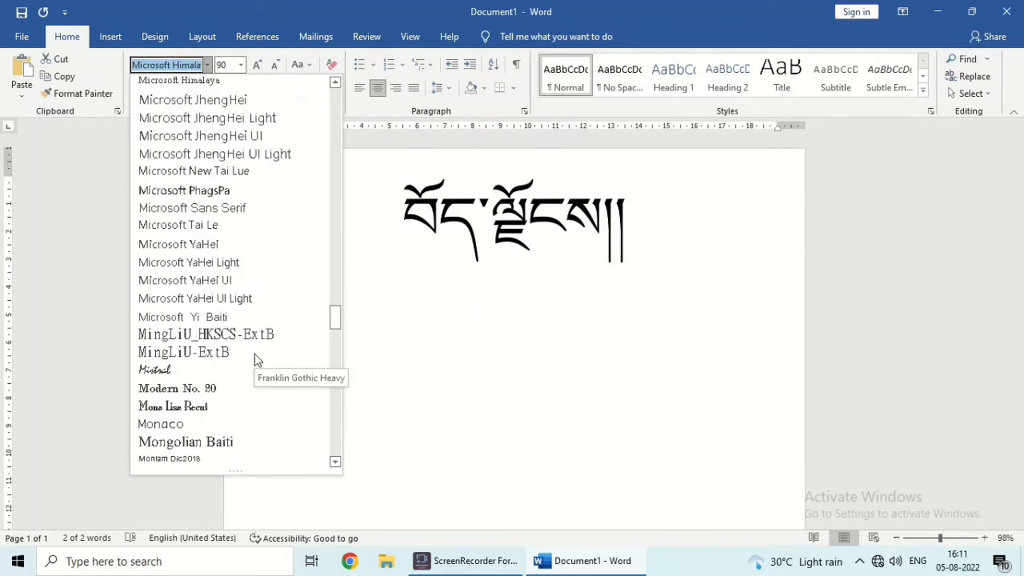
scroll(254, 354, down, 5)
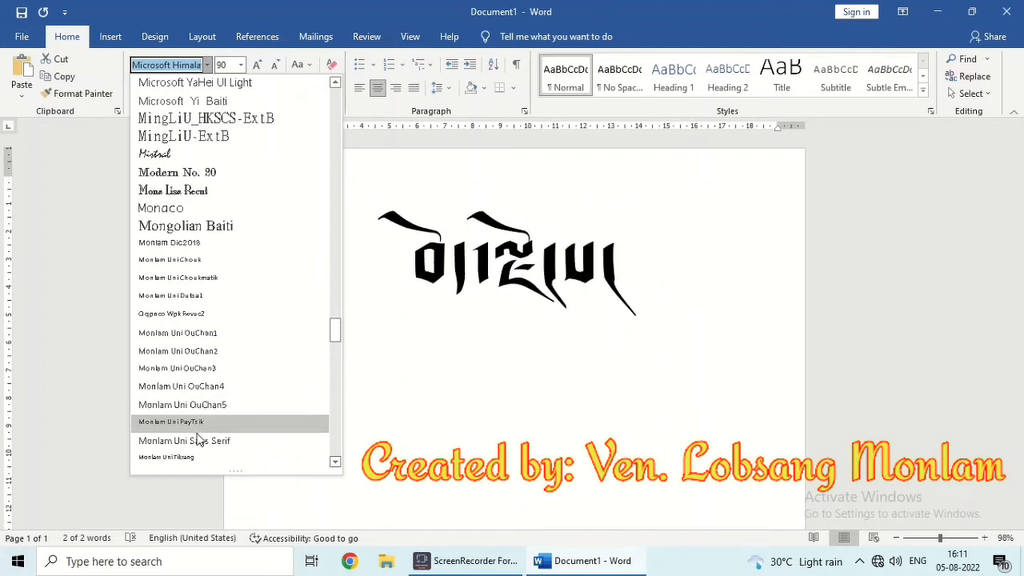
scroll(191, 447, down, 1)
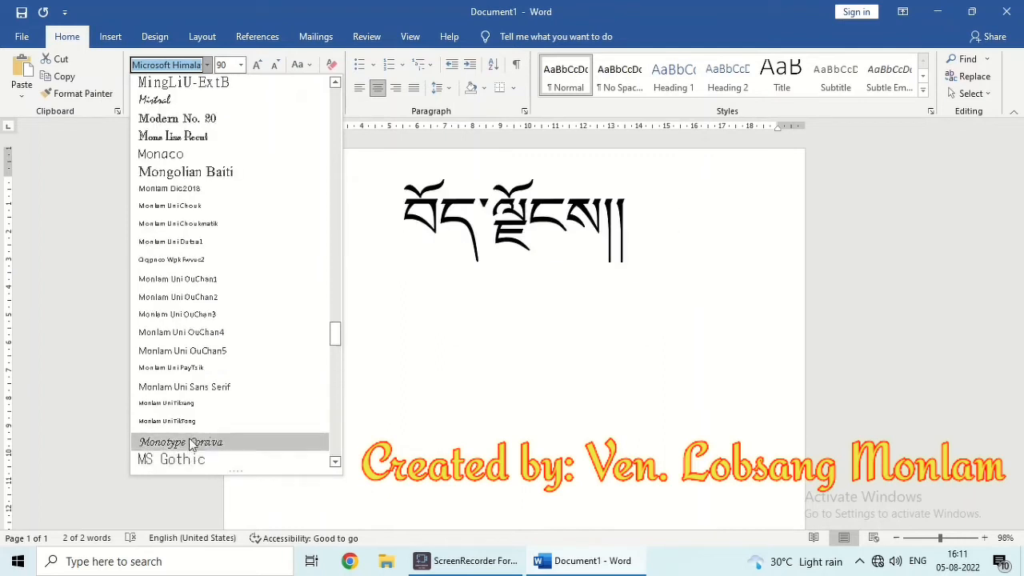
scroll(192, 424, down, 7)
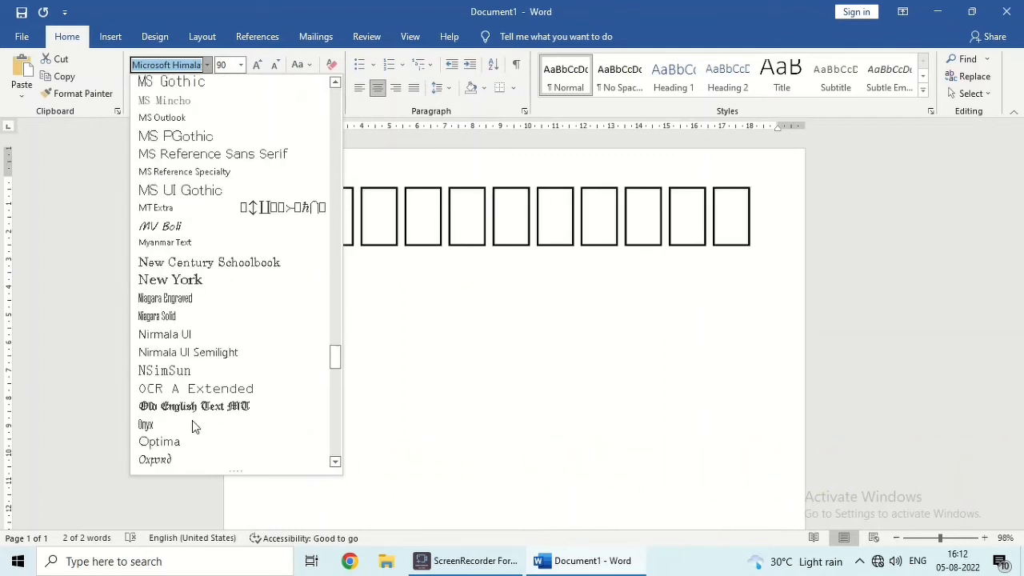
scroll(192, 424, down, 20)
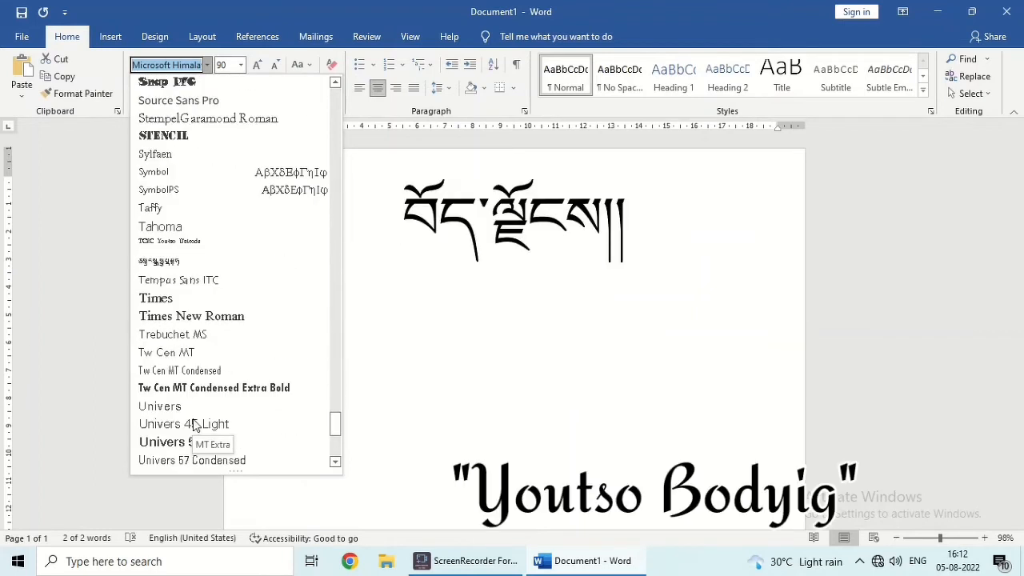
scroll(192, 424, up, 1)
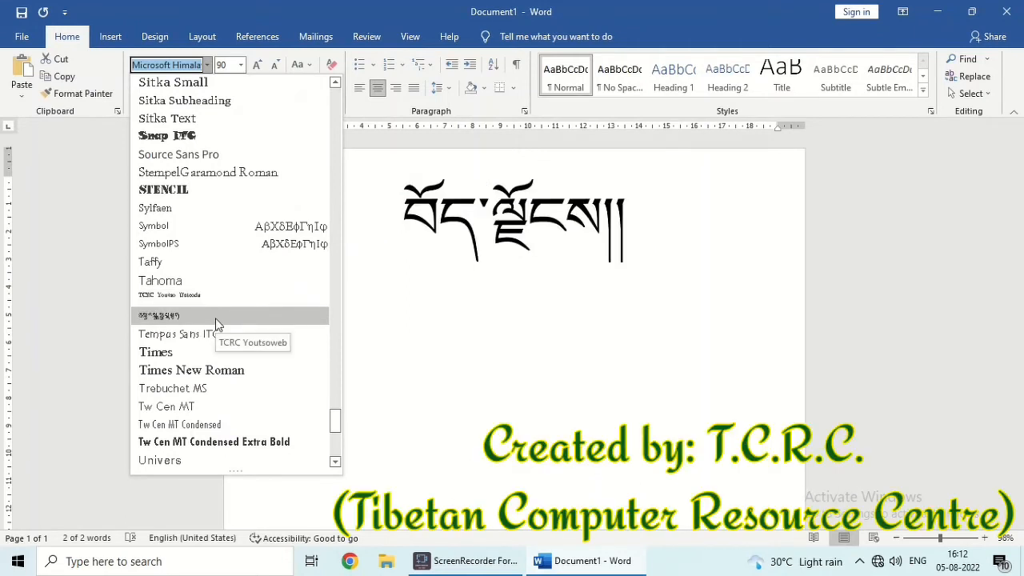
Grow the font size up to 72
click(257, 64)
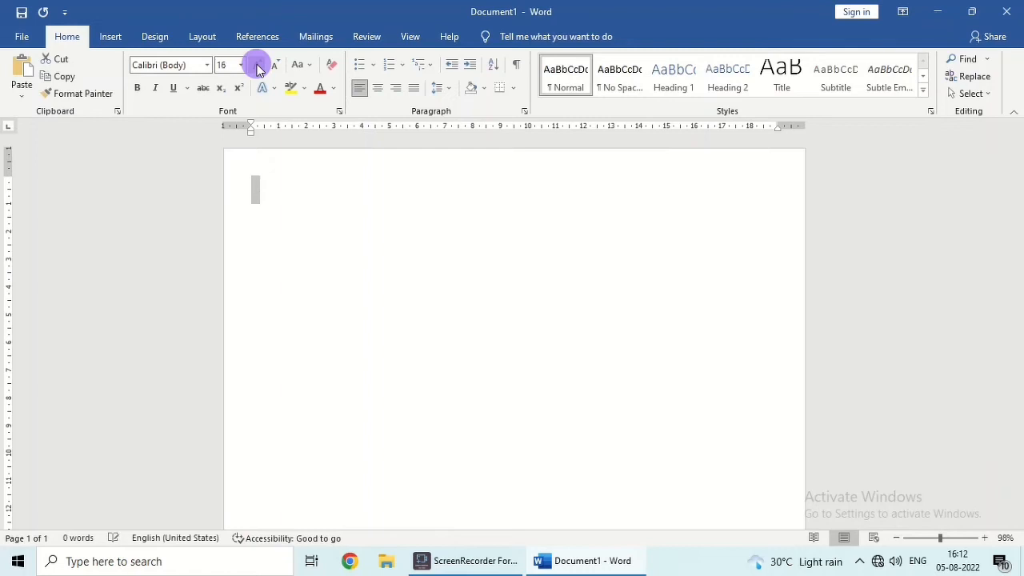
click(257, 64)
click(257, 64)
click(257, 64)
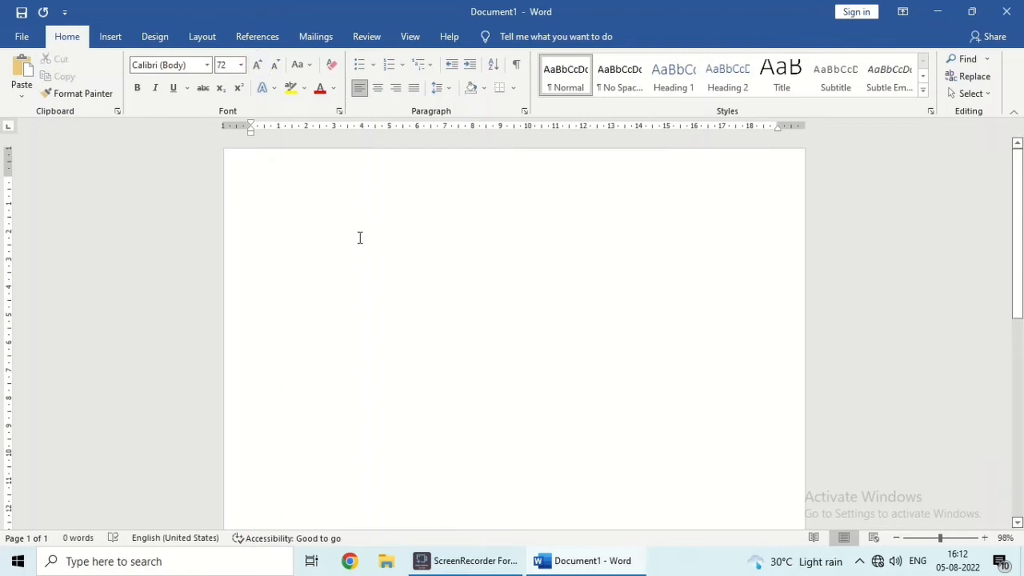
Type ཀཁ, then སྐ བསྒྲིགས། on a new line, deleting the mistyped letters and marks
text(ཀ)
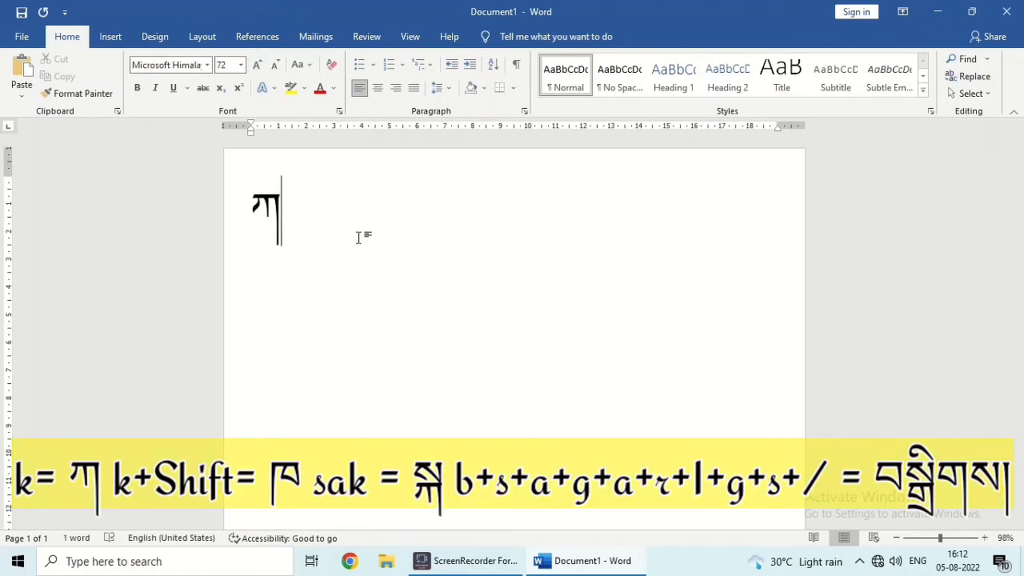
text(ཁྒྲ)
key(BackSpace)
key(BackSpace)
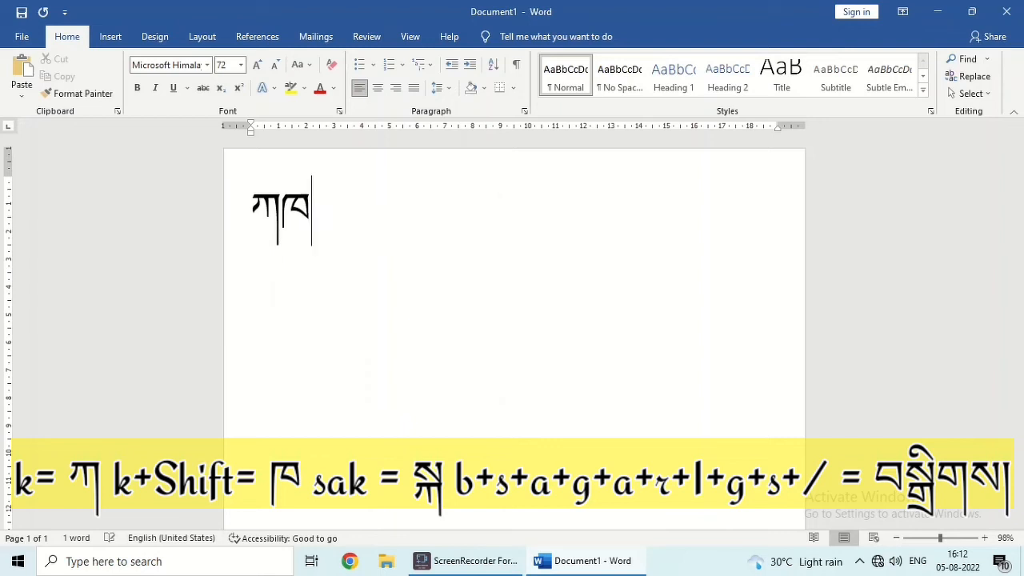
key(Return)
text(སྐ)
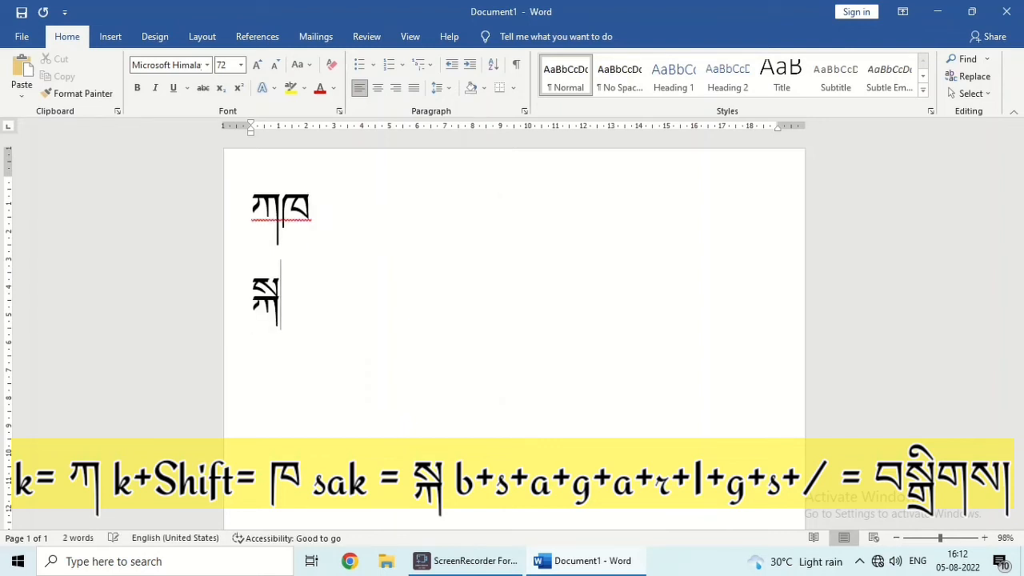
text(༔)
key(BackSpace)
text(༔)
key(BackSpace)
text(བ)
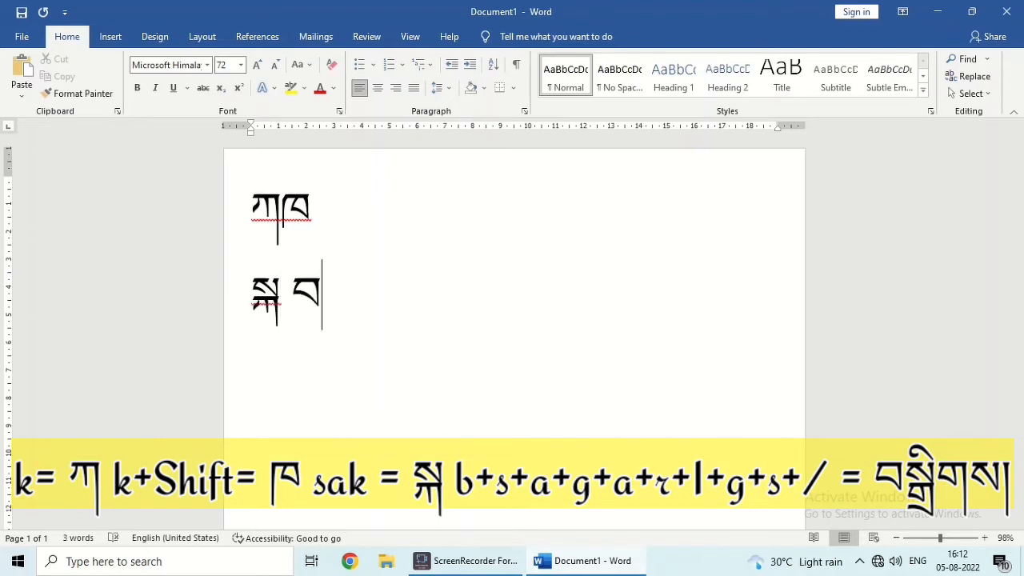
text(སྒ)
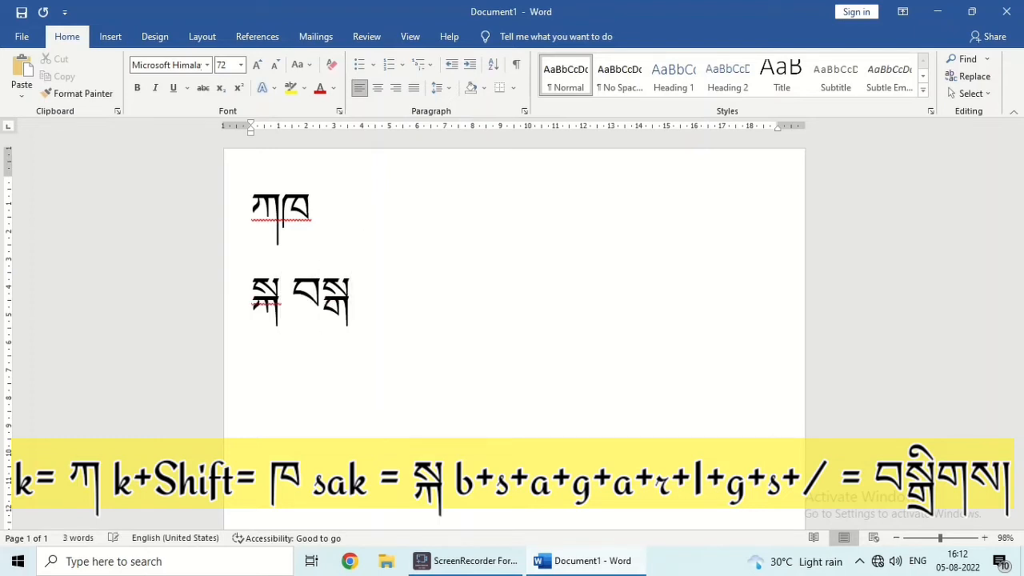
text(ྲིགས)
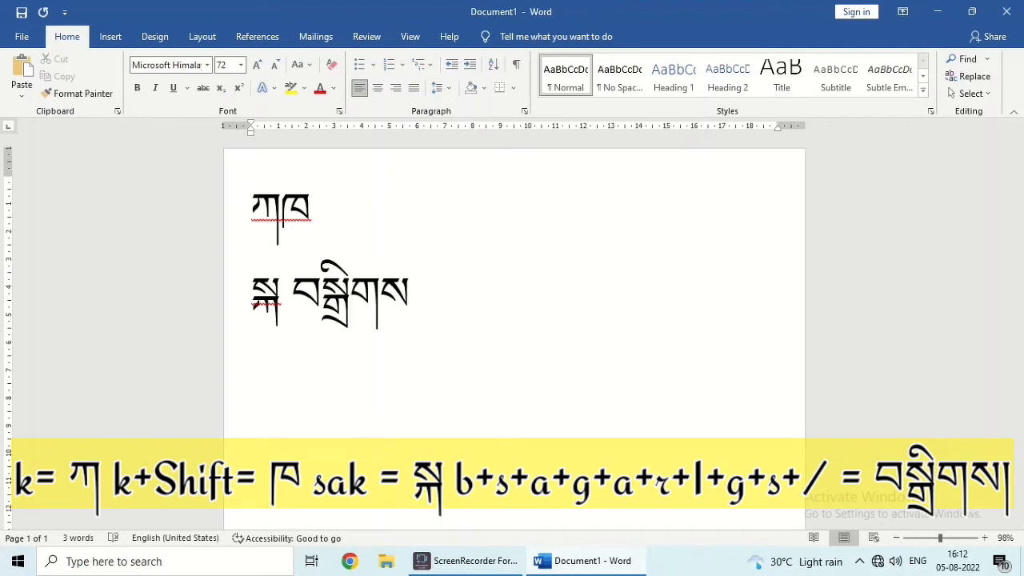
text(།)
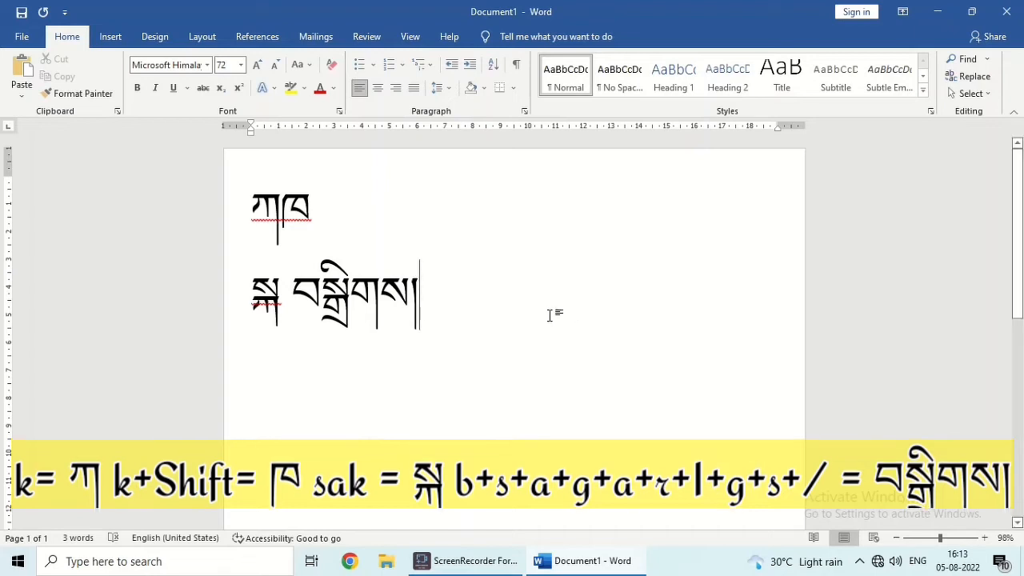
Save the document to the Desktop as 'Tibetan Sample' with Save As, then minimize Word
click(21, 40)
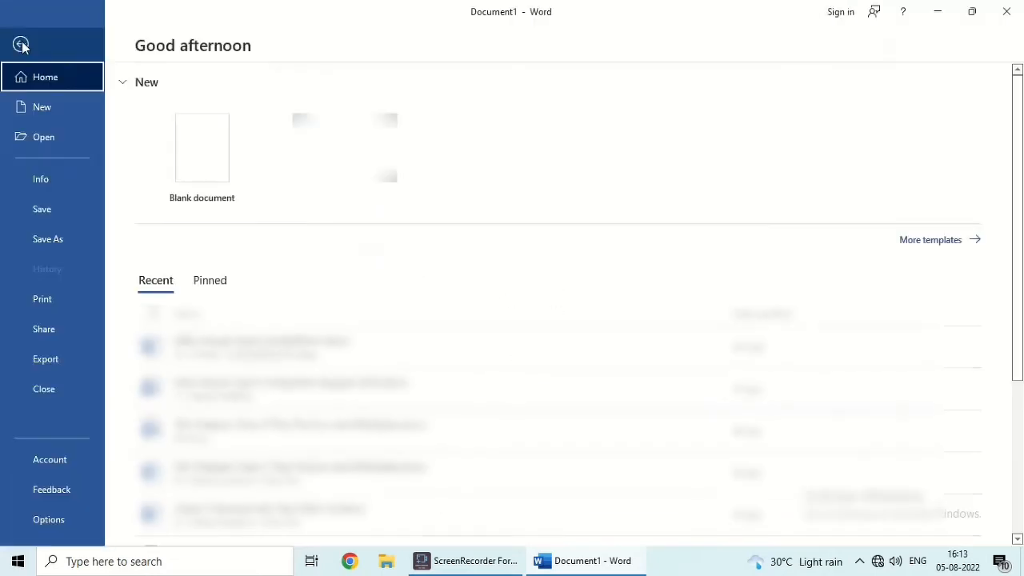
click(58, 242)
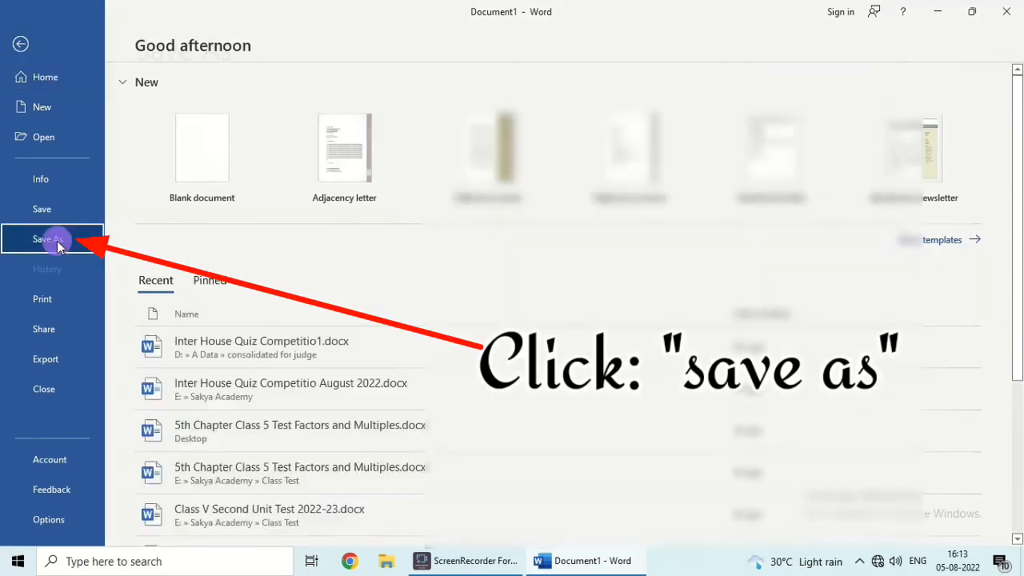
click(416, 301)
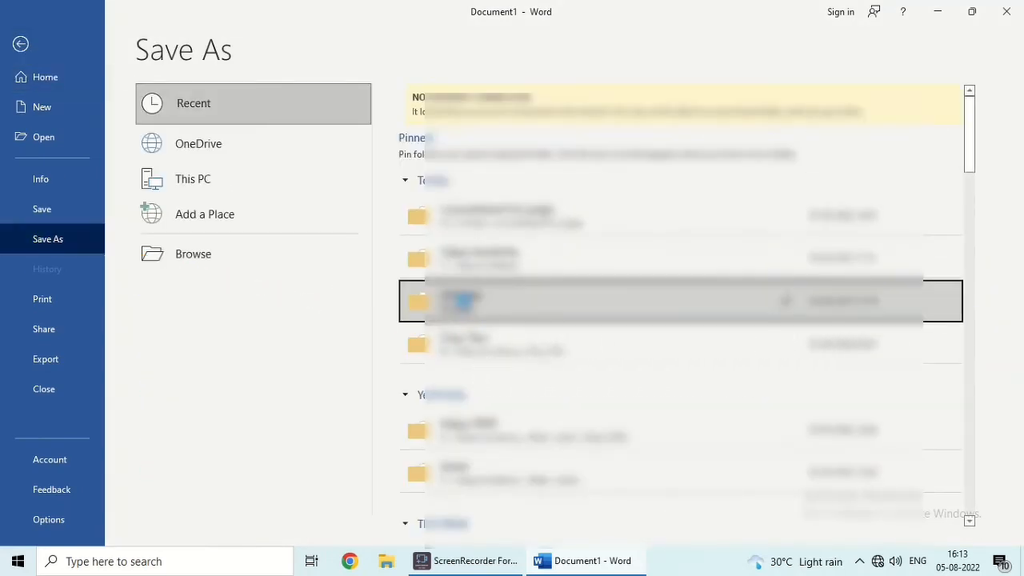
click(94, 126)
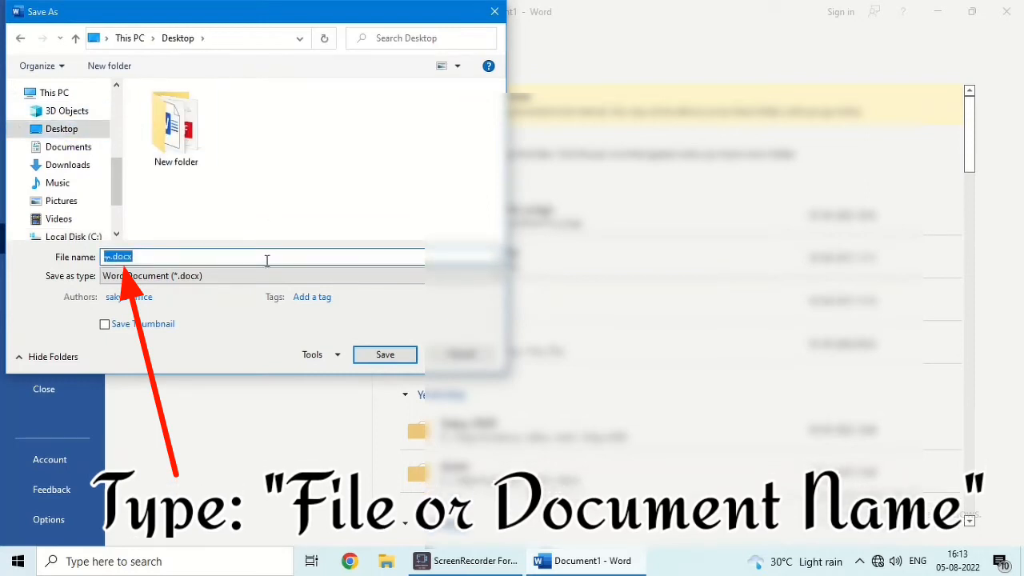
text(Tit)
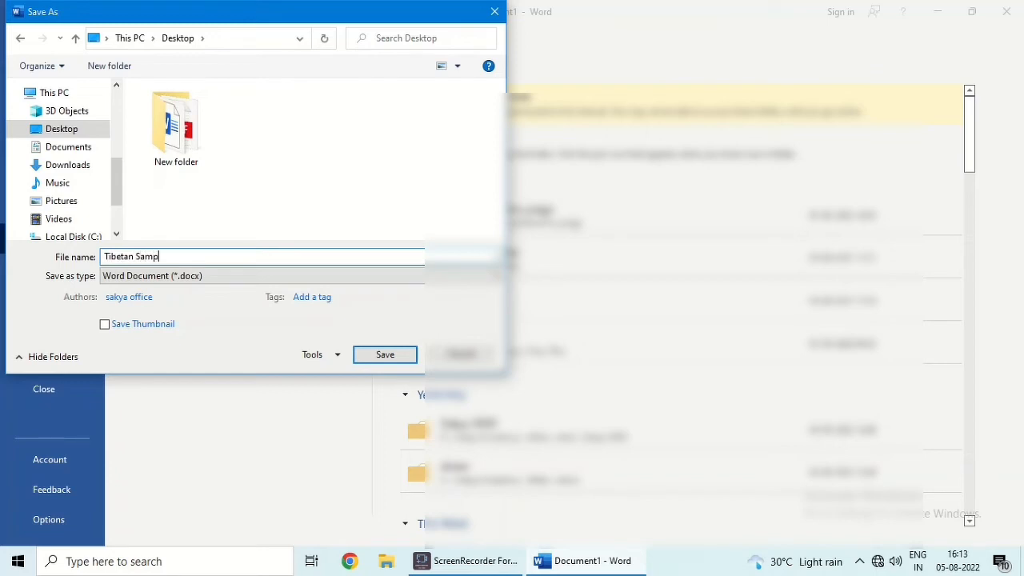
click(370, 354)
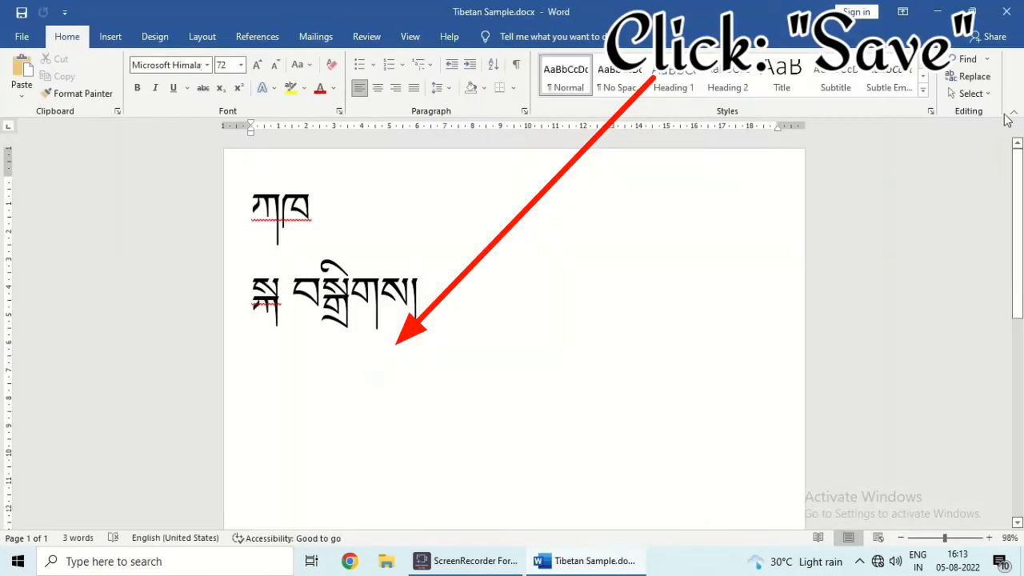
click(934, 11)
Refresh the Desktop to confirm Tibetan Sample.docx, then restore Word and open the print preview
right_click(194, 237)
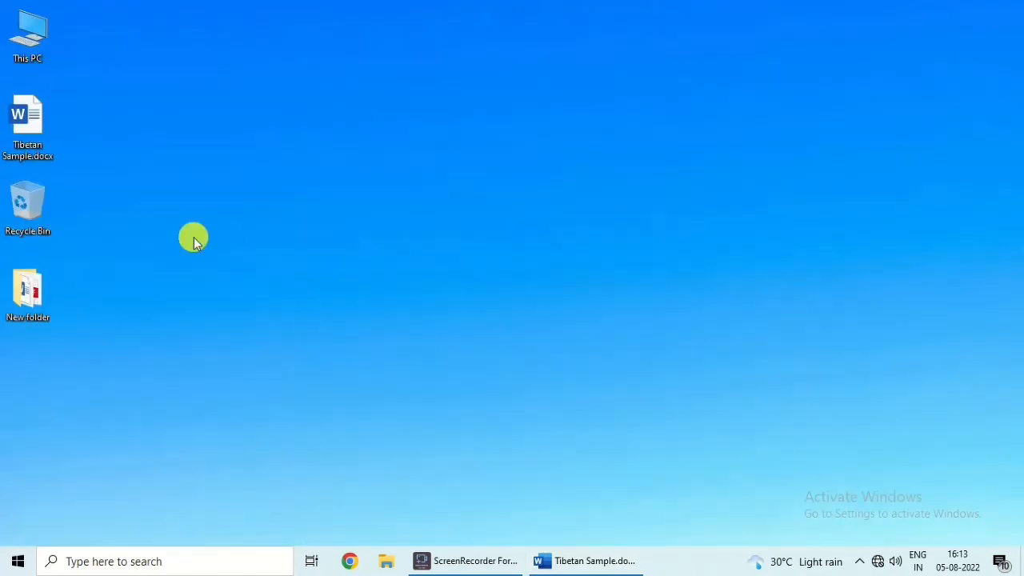
click(72, 124)
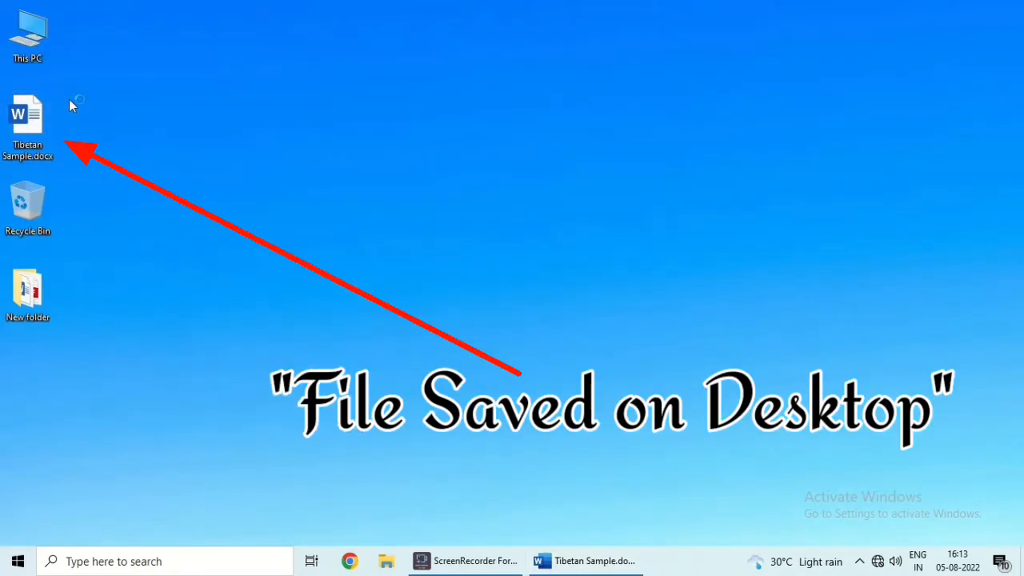
click(578, 562)
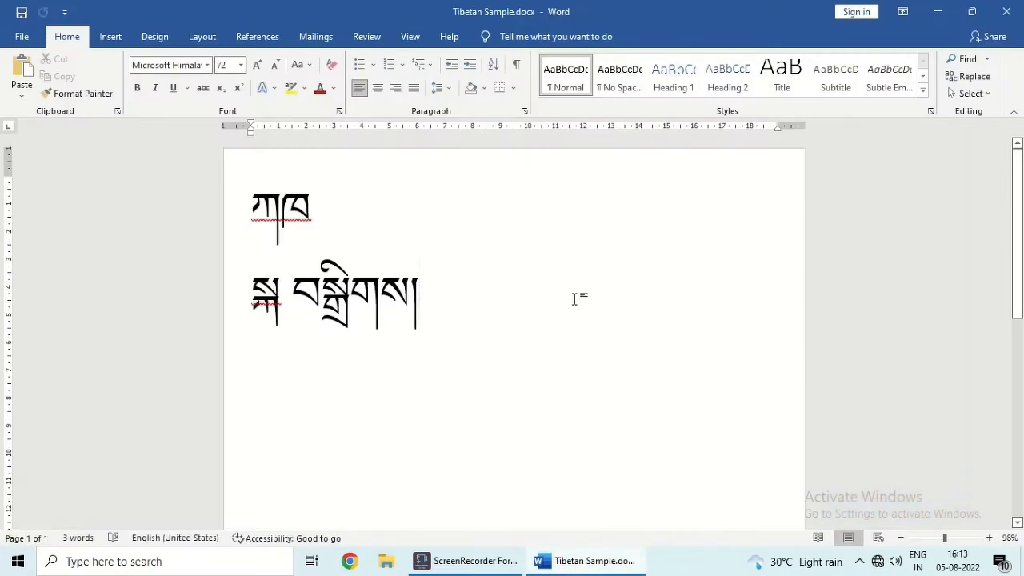
click(20, 35)
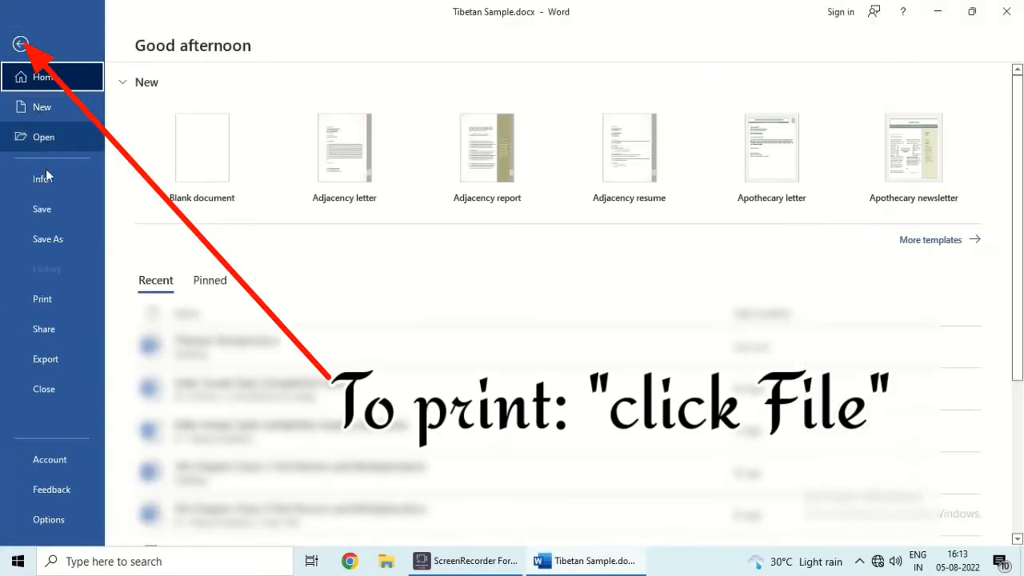
click(57, 307)
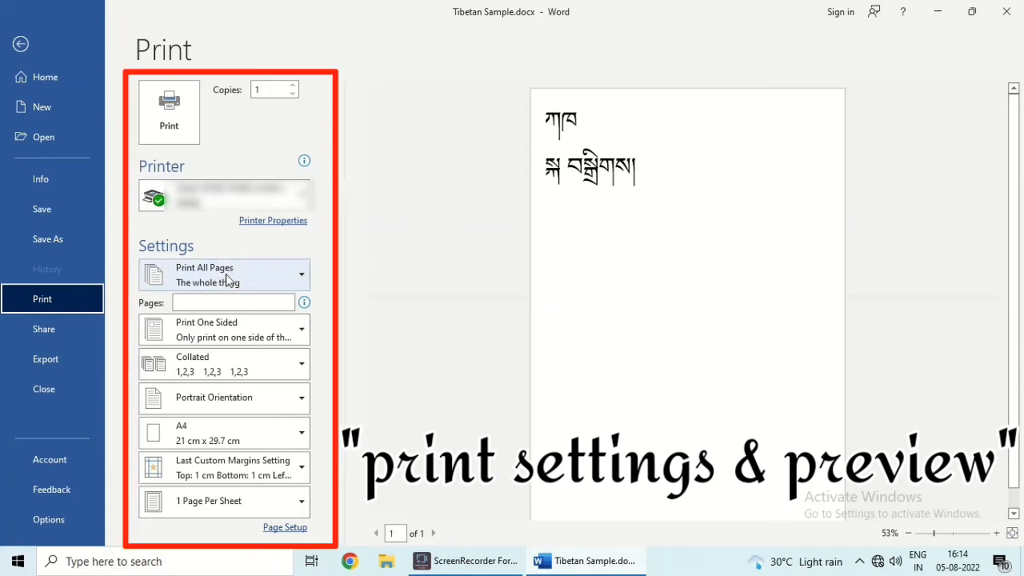
Set the print options to page 1, one-sided printing, and portrait orientation
click(213, 303)
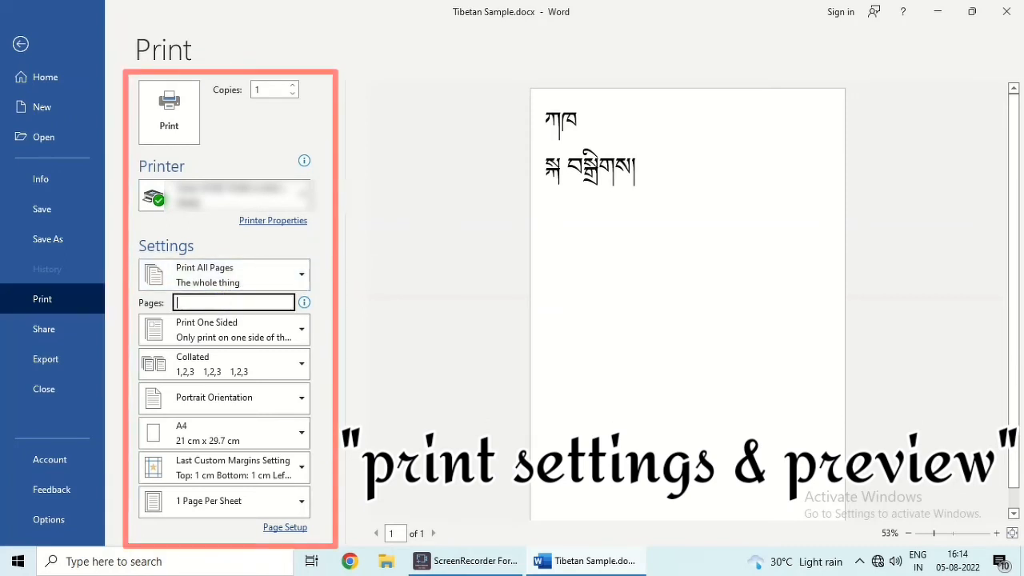
text(1)
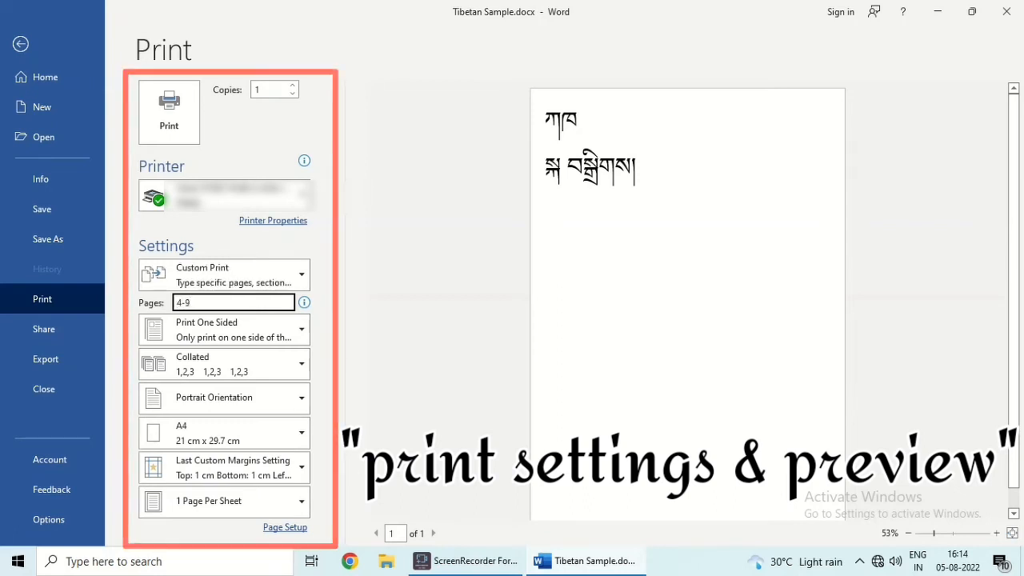
click(264, 334)
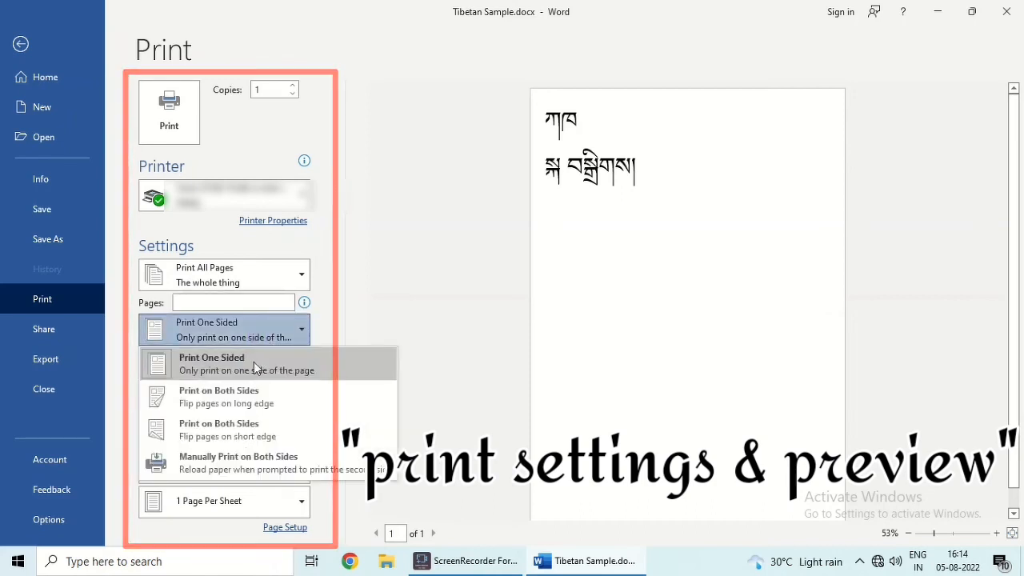
click(349, 342)
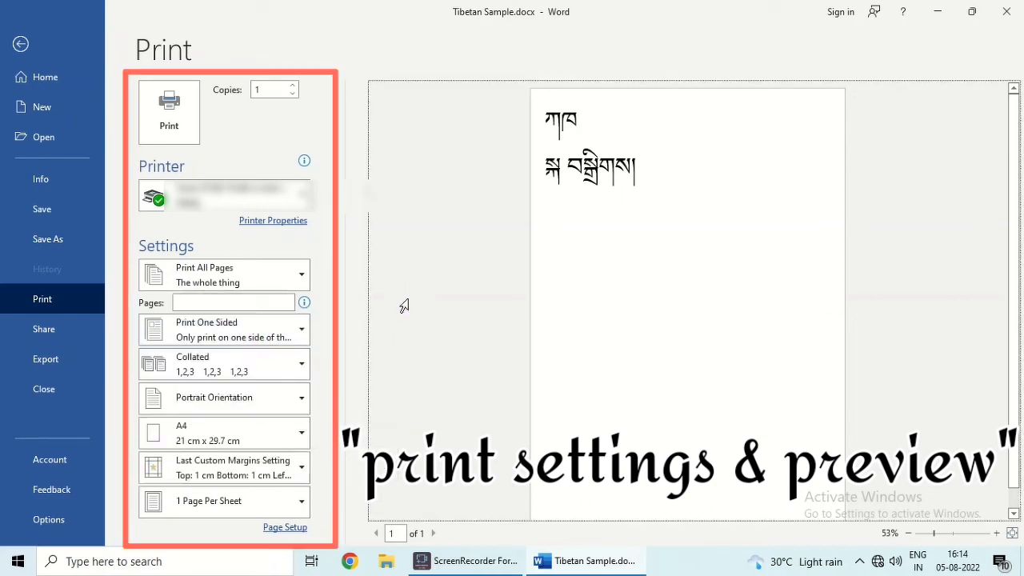
click(237, 398)
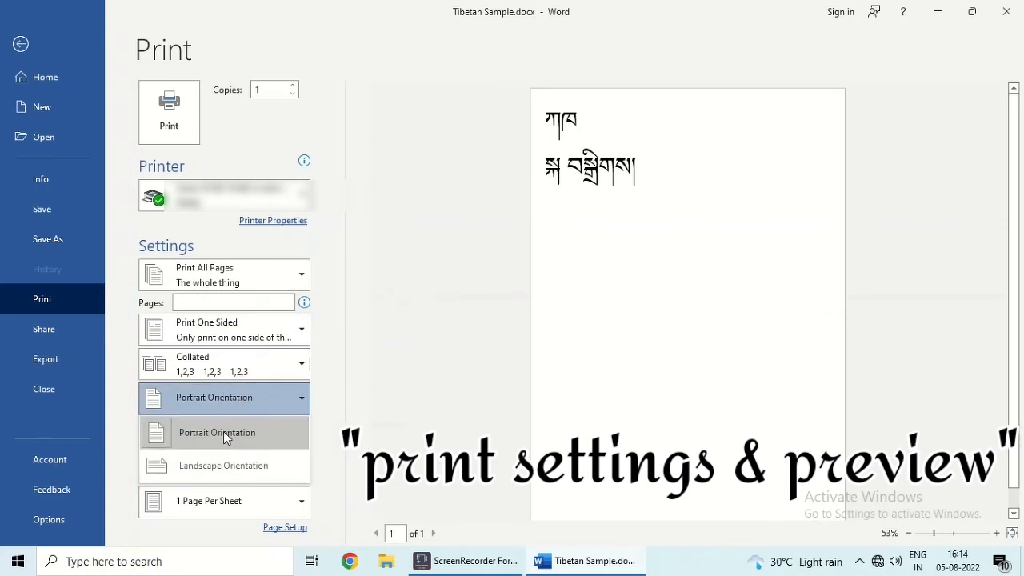
click(221, 465)
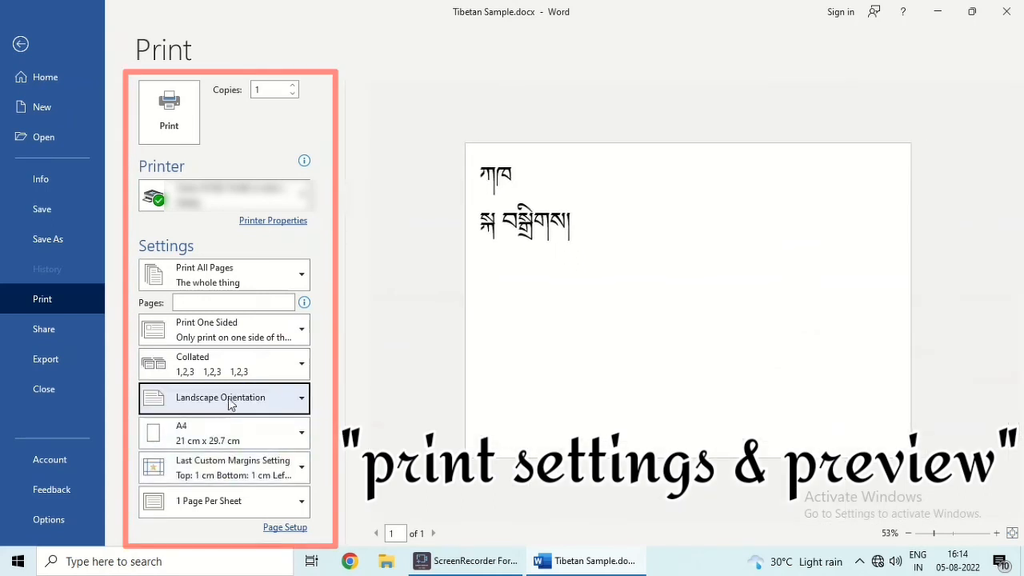
click(230, 403)
click(224, 429)
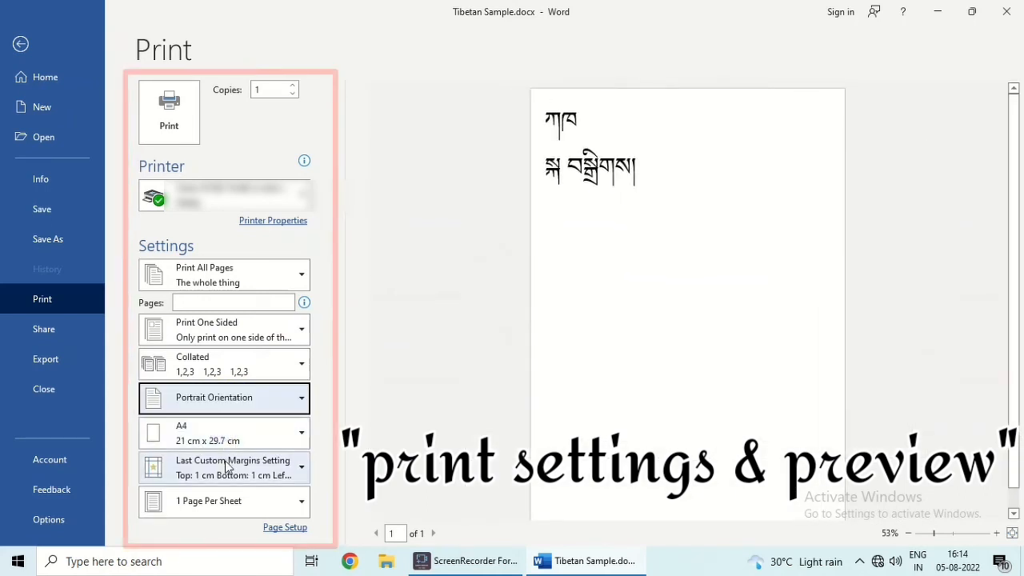
Check the Custom Margins page setup, then close Tibetan Sample without saving changes
click(226, 468)
click(226, 442)
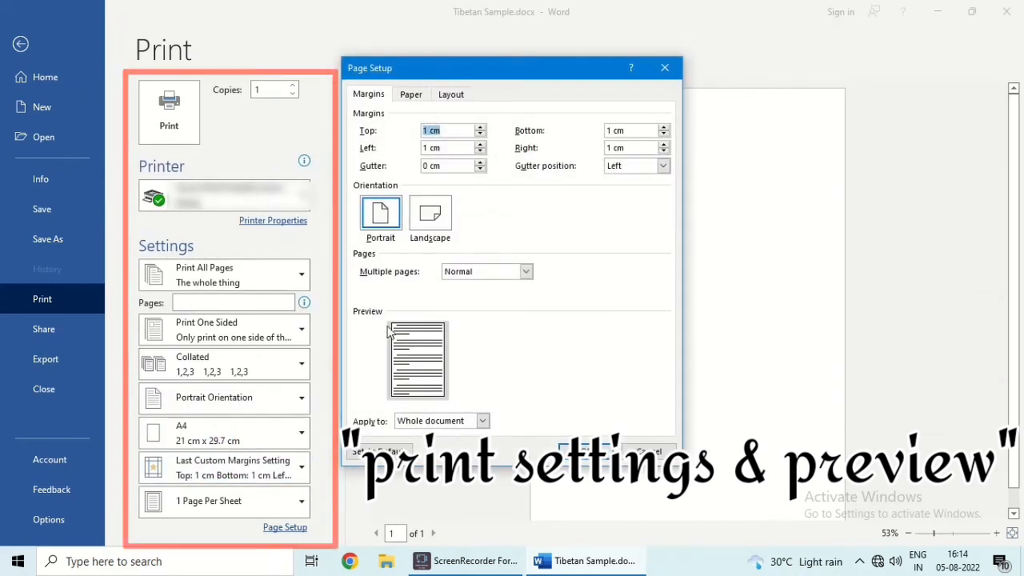
click(578, 451)
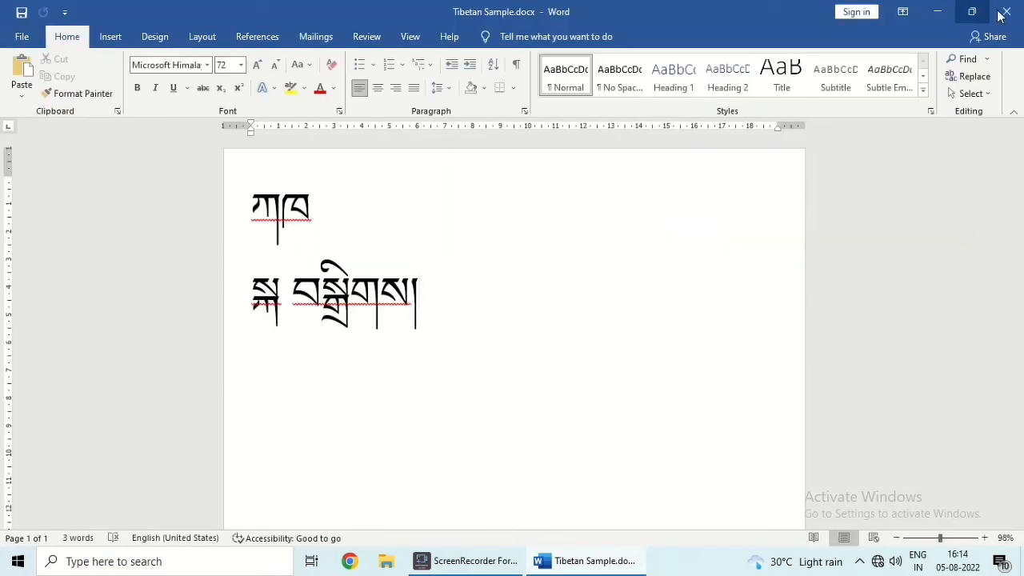
click(1004, 16)
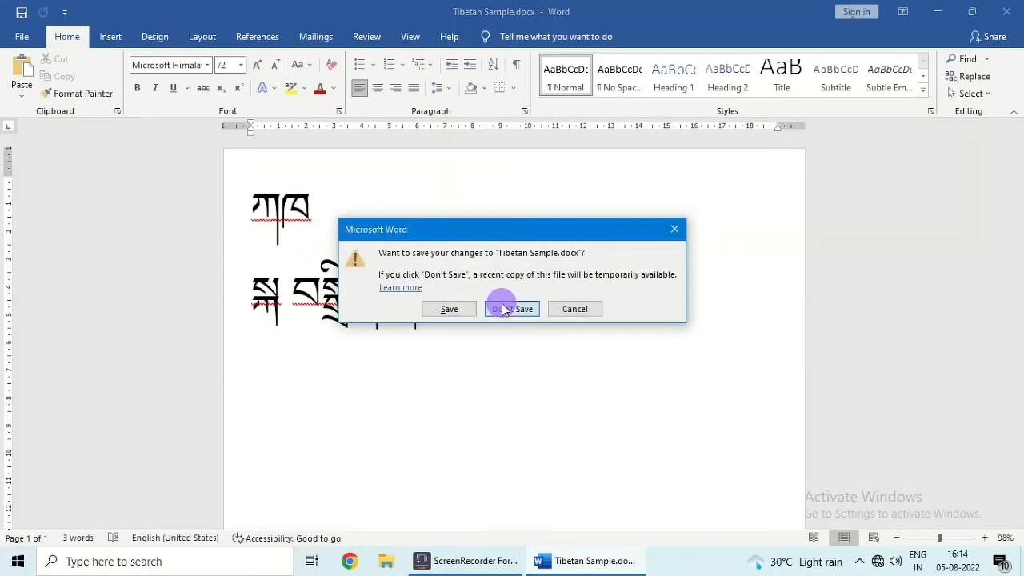
click(503, 309)
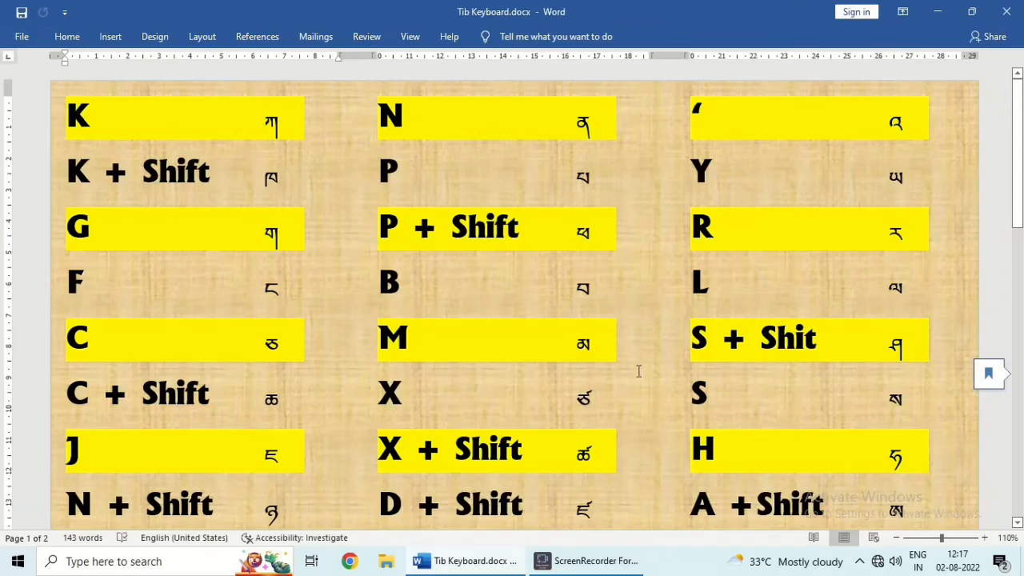